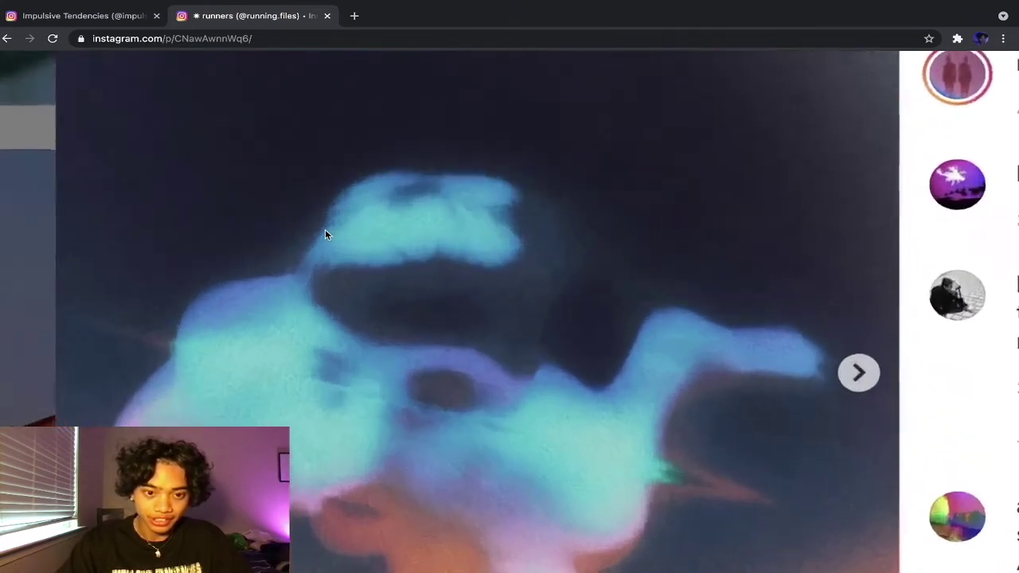
{"action": "scroll", "coordinate": [344, 197], "scroll_direction": "down", "scroll_amount": 5}
{"action": "scroll", "coordinate": [344, 202], "scroll_direction": "up", "scroll_amount": 5}
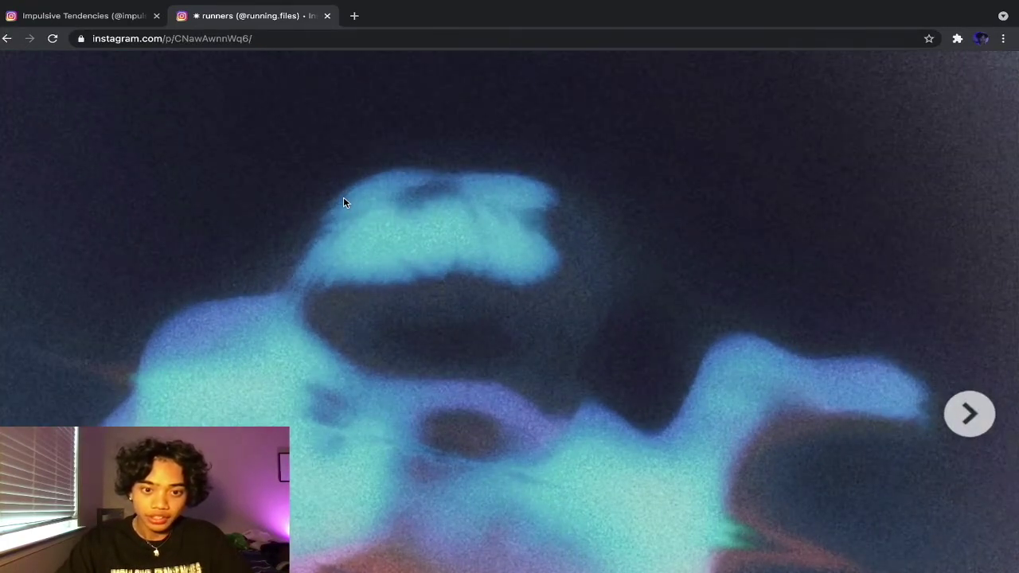
- Scroll through the glowing blurred reference post on Instagram
{"action": "scroll", "coordinate": [346, 198], "scroll_direction": "down", "scroll_amount": 5}
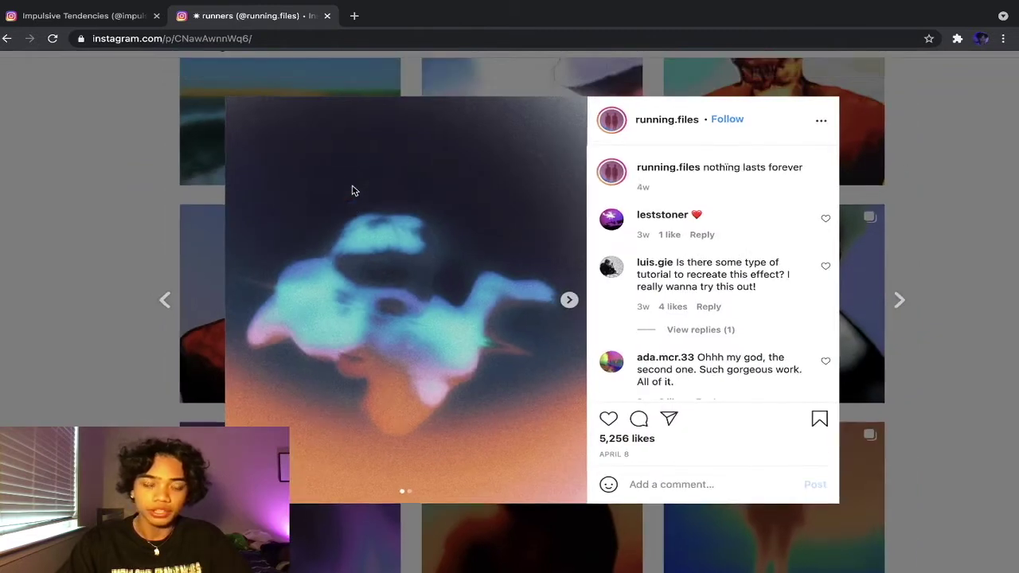
{"action": "scroll", "coordinate": [355, 191], "scroll_direction": "down", "scroll_amount": 1}
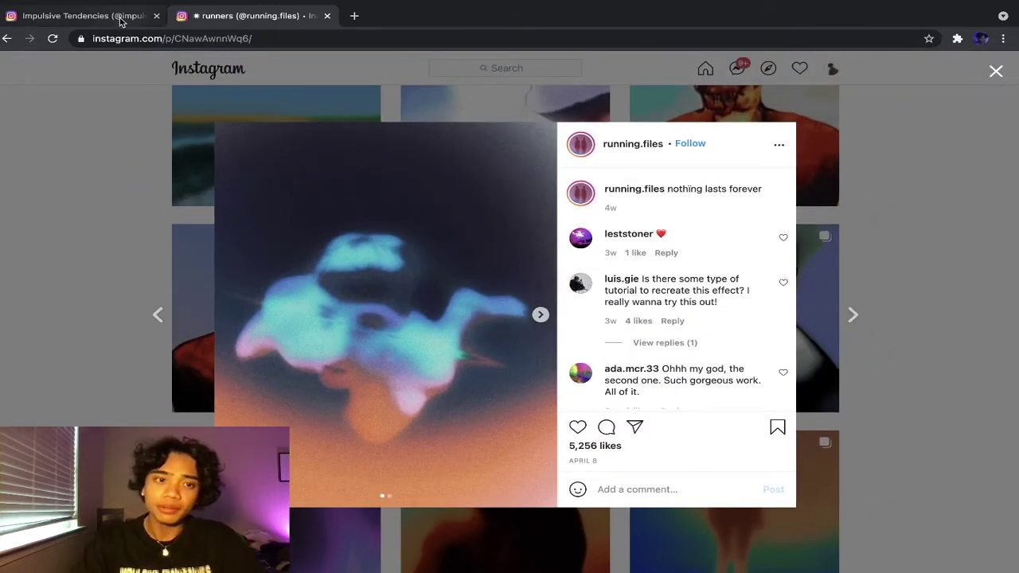
- Browse the clothing brand's profile and its giveaway post, then return to the profile top
{"action": "left_click", "coordinate": [120, 16]}
{"action": "scroll", "coordinate": [586, 213], "scroll_direction": "down", "scroll_amount": 3}
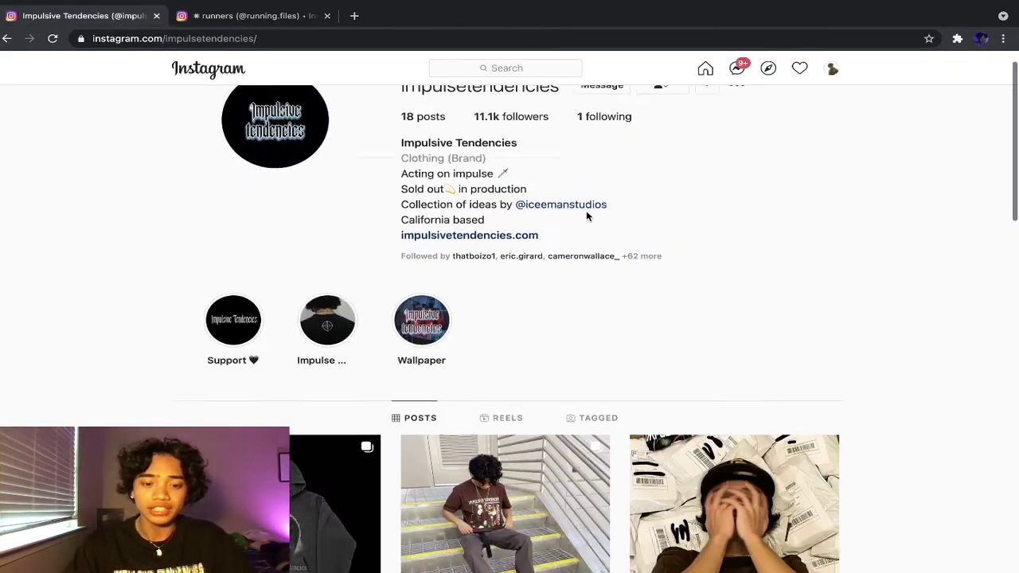
{"action": "scroll", "coordinate": [586, 210], "scroll_direction": "down", "scroll_amount": 1}
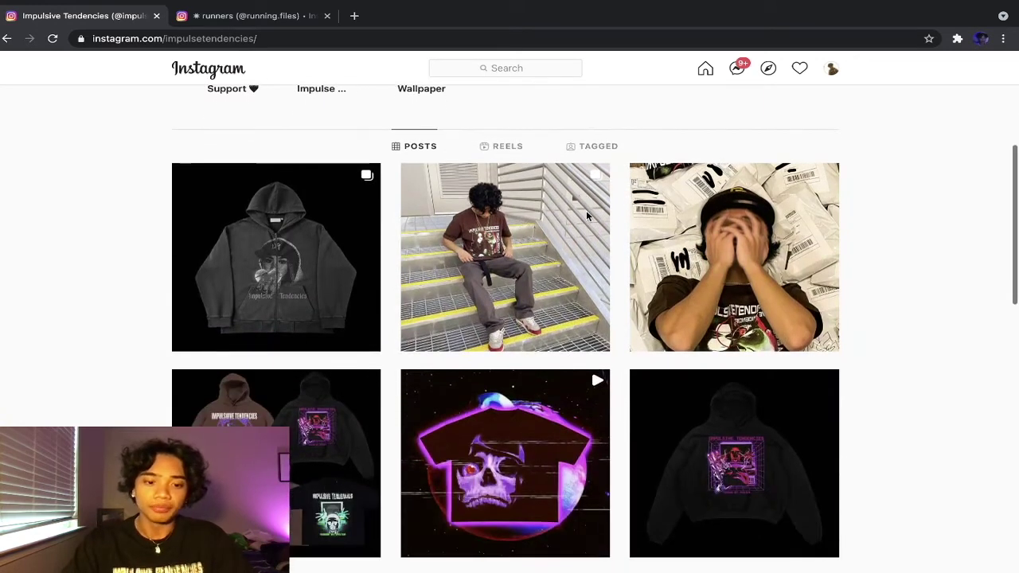
{"action": "left_click", "coordinate": [336, 413]}
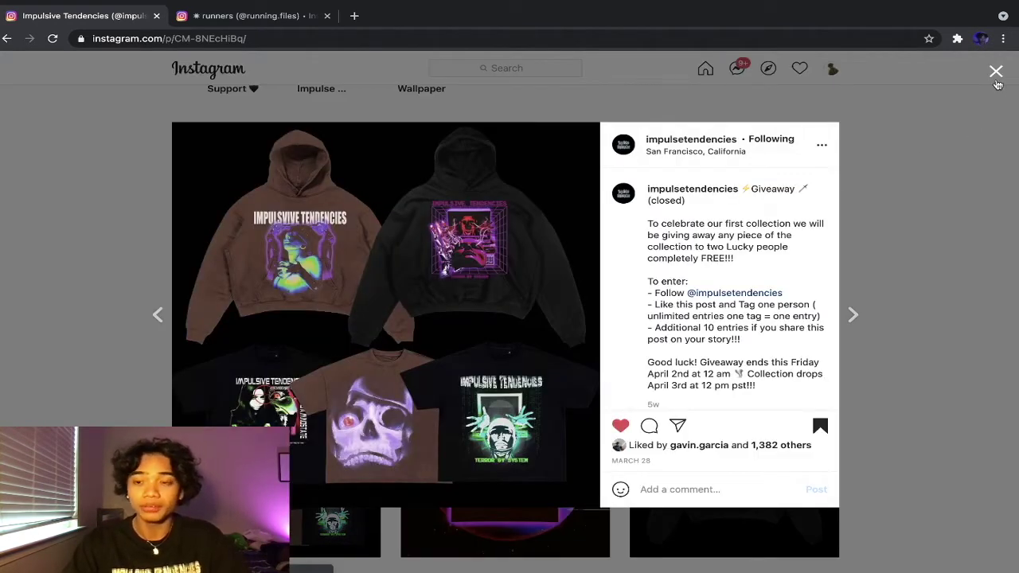
{"action": "left_click", "coordinate": [996, 74]}
{"action": "scroll", "coordinate": [667, 279], "scroll_direction": "up", "scroll_amount": 5}
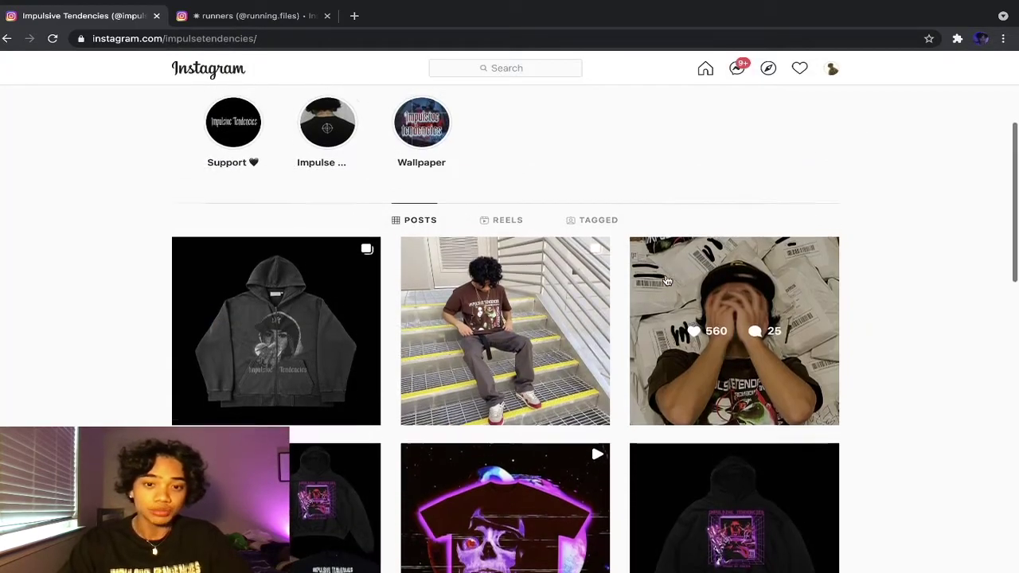
{"action": "scroll", "coordinate": [667, 279], "scroll_direction": "up", "scroll_amount": 1}
{"action": "key", "text": "ctrl+Left"}
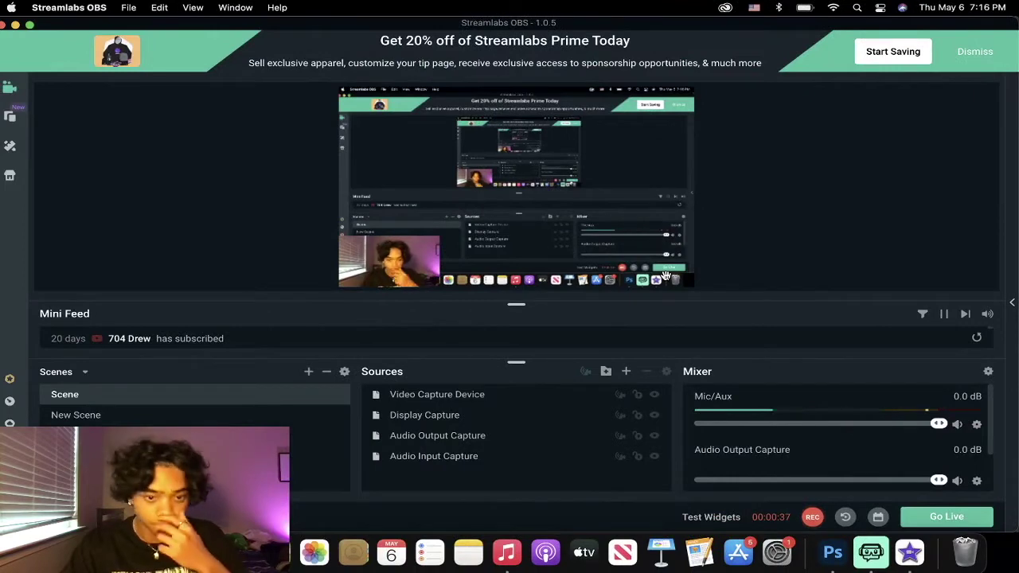
- Bring Photoshop forward and zoom around the finished Untitled-2 portrait
{"action": "left_click", "coordinate": [848, 562]}
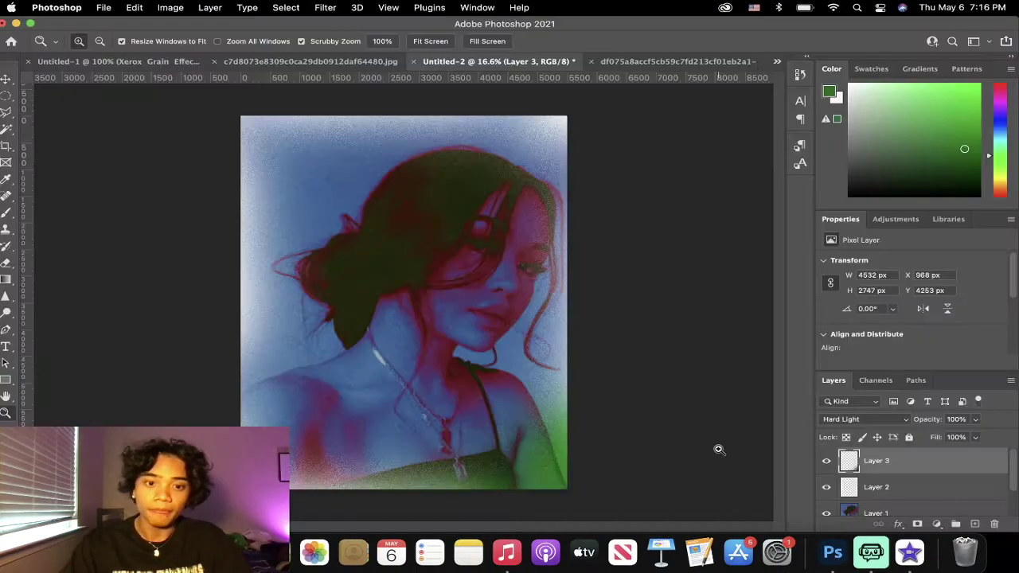
{"action": "left_click_drag", "start_coordinate": [409, 266], "coordinate": [427, 289]}
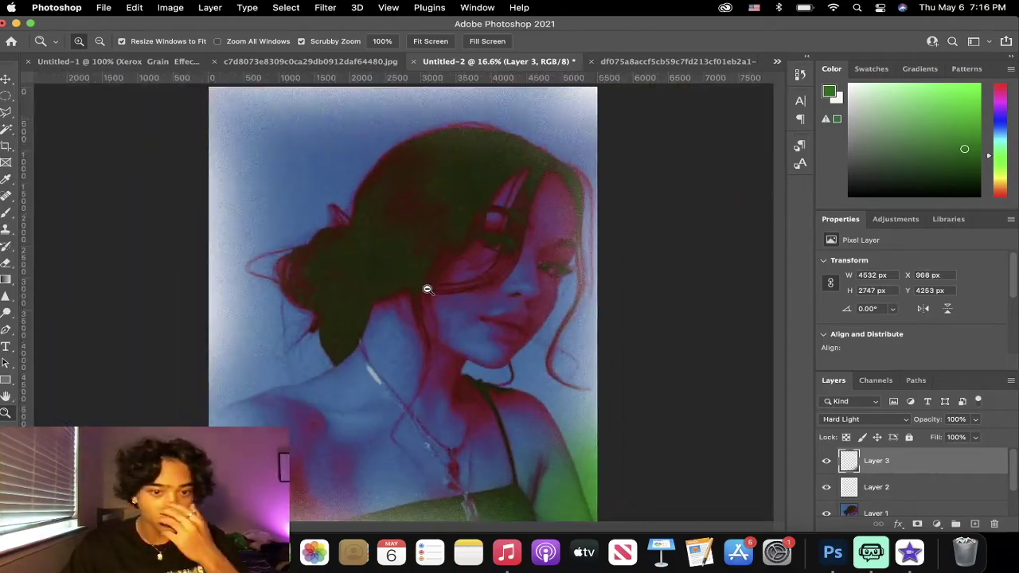
{"action": "key", "text": "ctrl+Right"}
{"action": "key", "text": "ctrl+Left"}
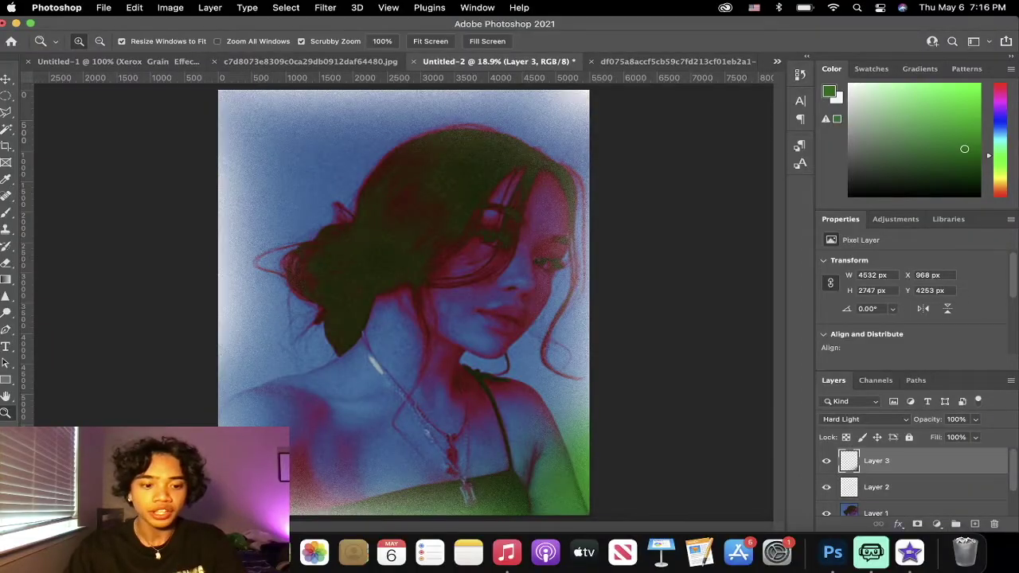
- Bring up the reference browser window, reposition it and make it full screen
{"action": "key", "text": "super+Tab"}
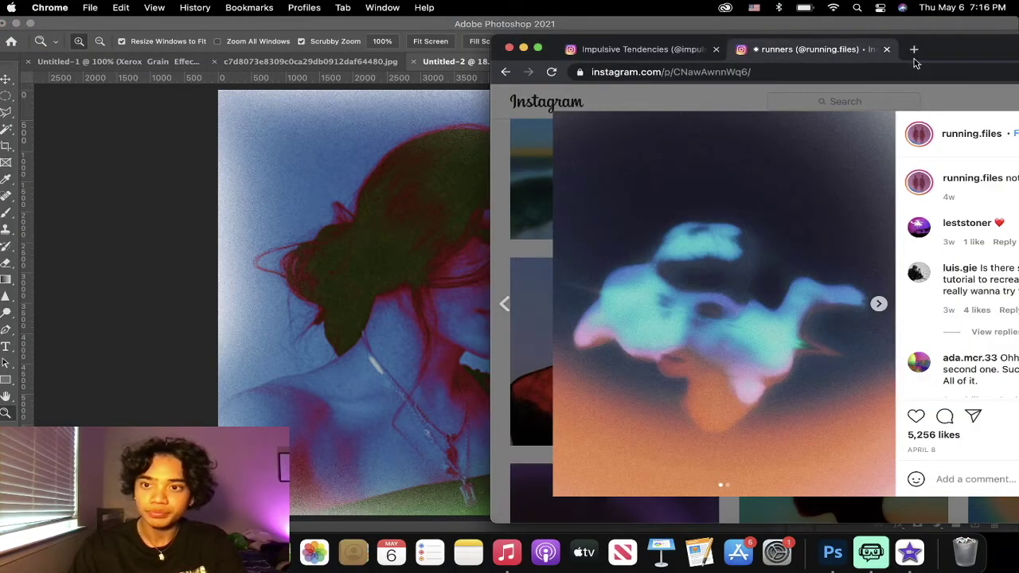
{"action": "left_click_drag", "start_coordinate": [956, 49], "coordinate": [585, 52]}
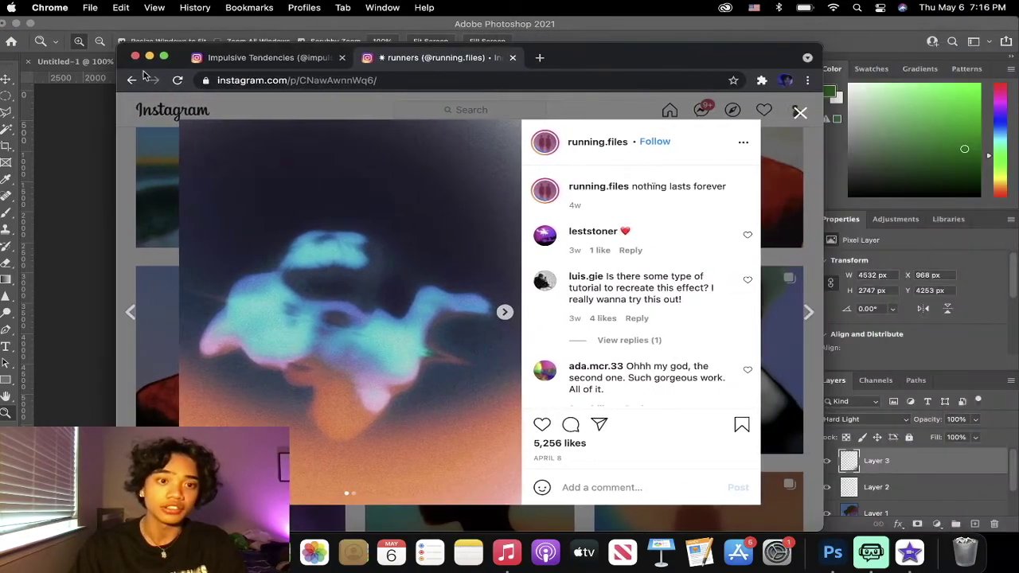
{"action": "left_click", "coordinate": [164, 60]}
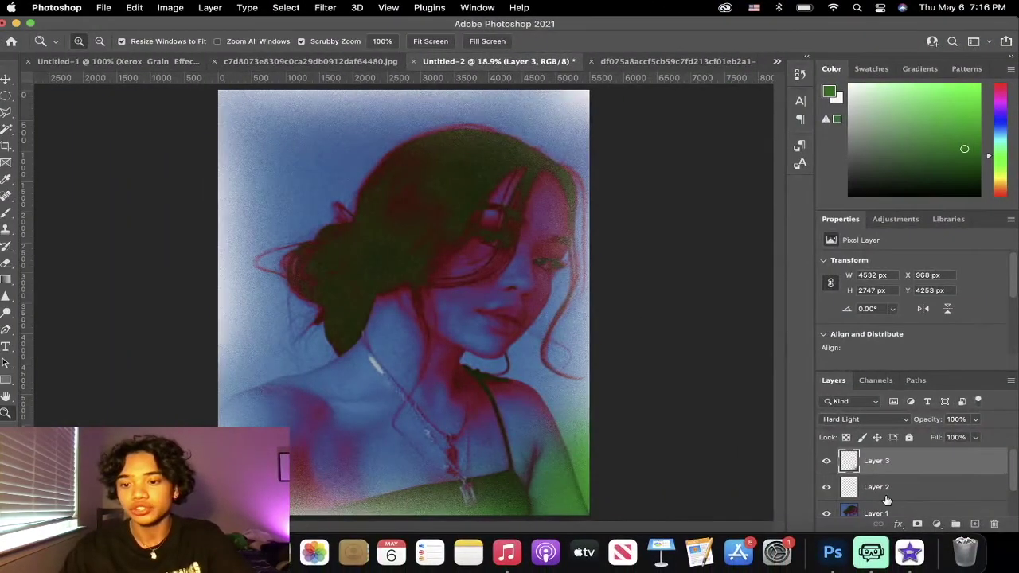
{"action": "scroll", "coordinate": [887, 500], "scroll_direction": "down", "scroll_amount": 2}
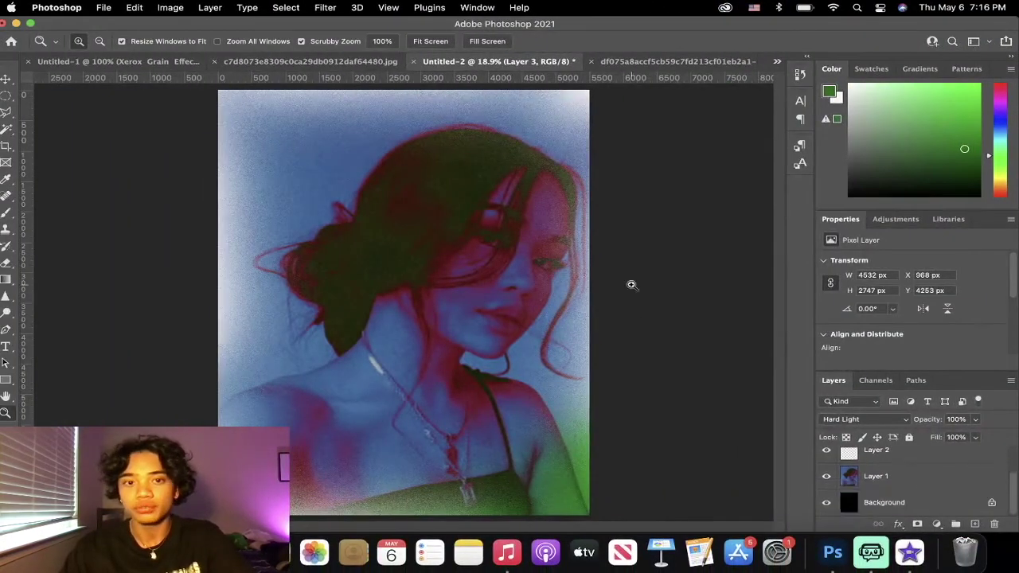
{"action": "left_click", "coordinate": [103, 9]}
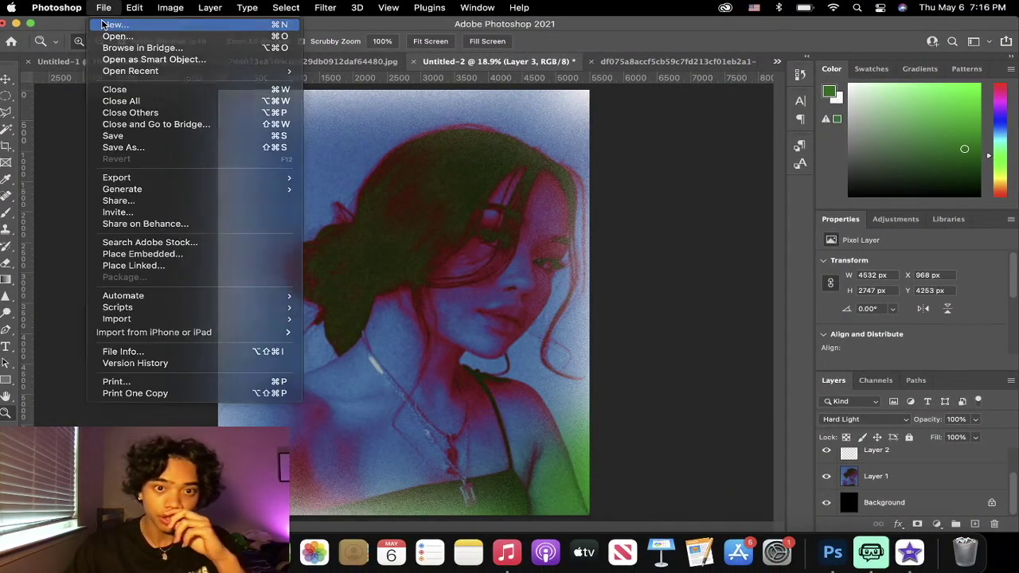
- Create a new black 11 x 14 in, 500 ppi document
{"action": "left_click", "coordinate": [115, 25]}
{"action": "left_click", "coordinate": [351, 177]}
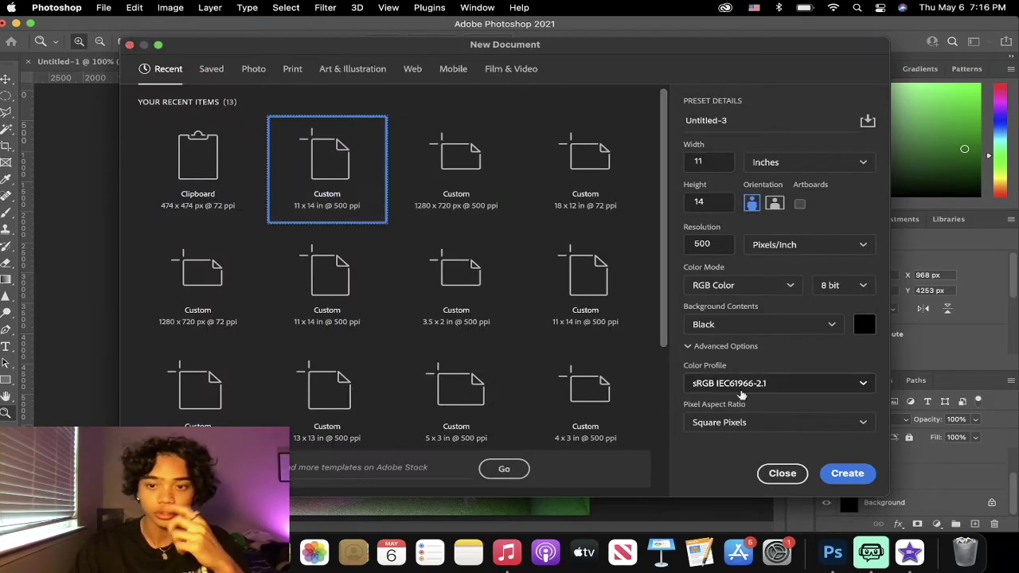
{"action": "left_click", "coordinate": [846, 470]}
- Select and copy the whole original portrait photo, then return to Untitled-3
{"action": "left_click", "coordinate": [547, 62]}
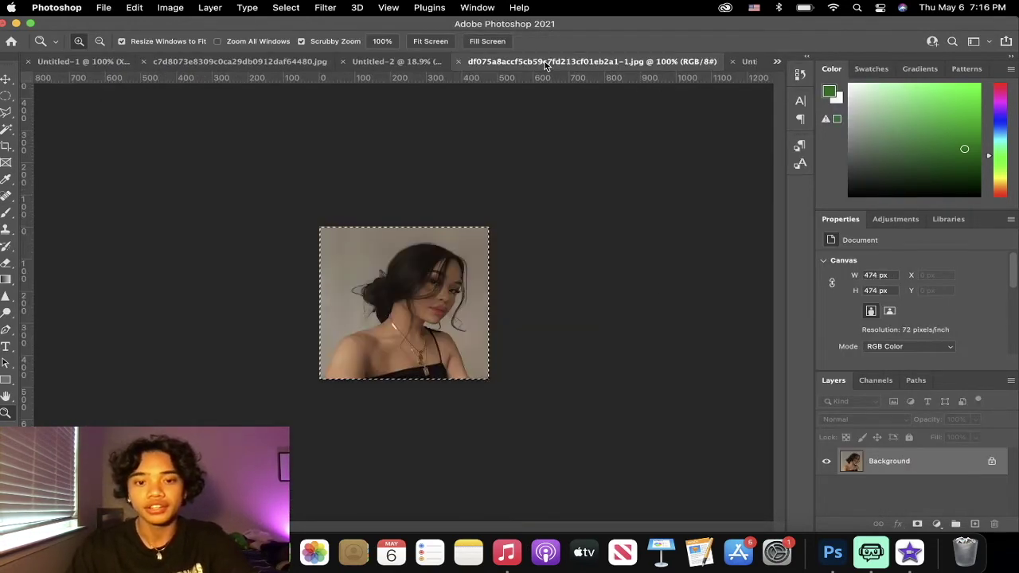
{"action": "left_click_drag", "start_coordinate": [421, 279], "coordinate": [491, 348]}
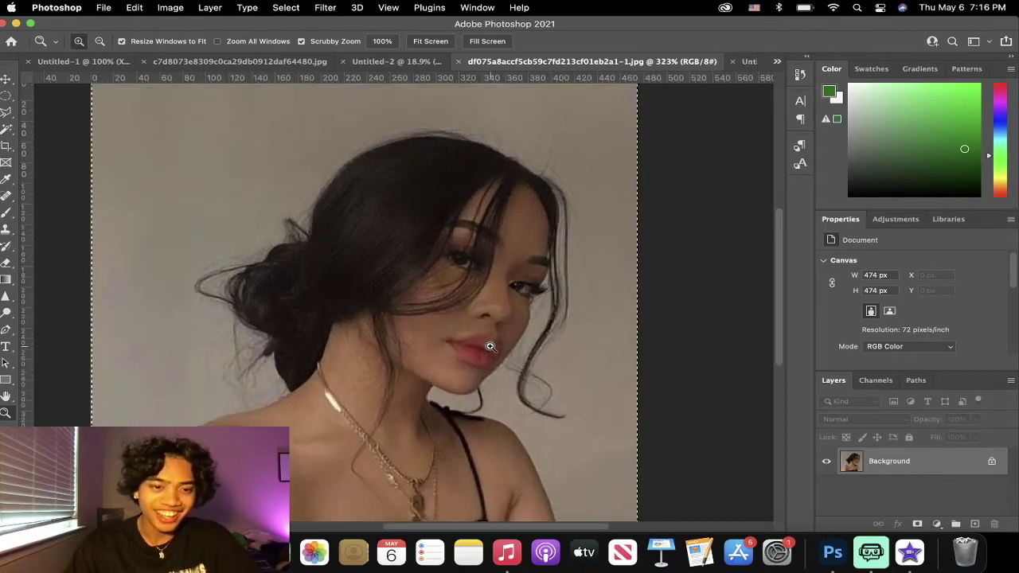
{"action": "left_click_drag", "start_coordinate": [430, 267], "coordinate": [375, 262]}
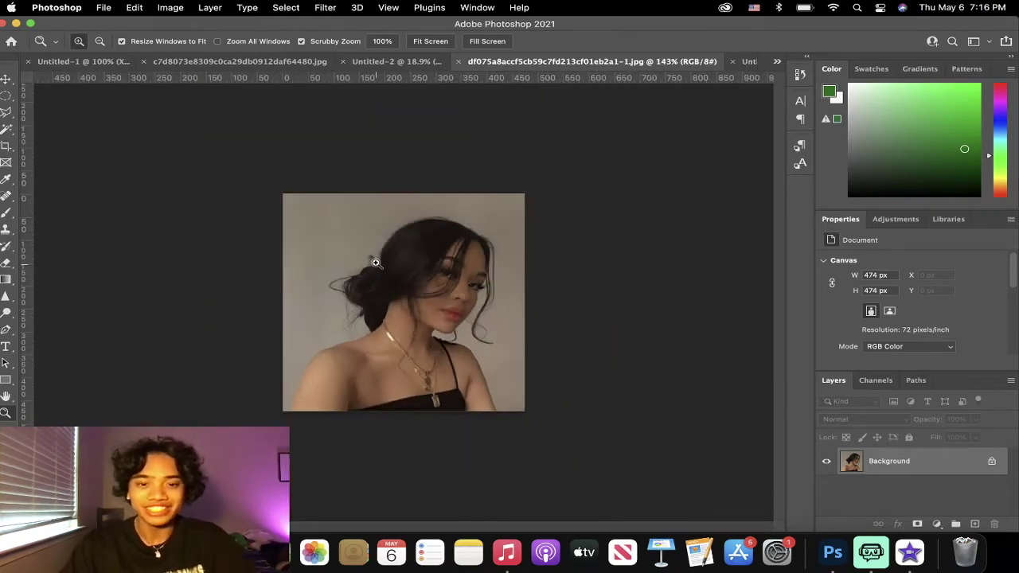
{"action": "key", "text": "super+a"}
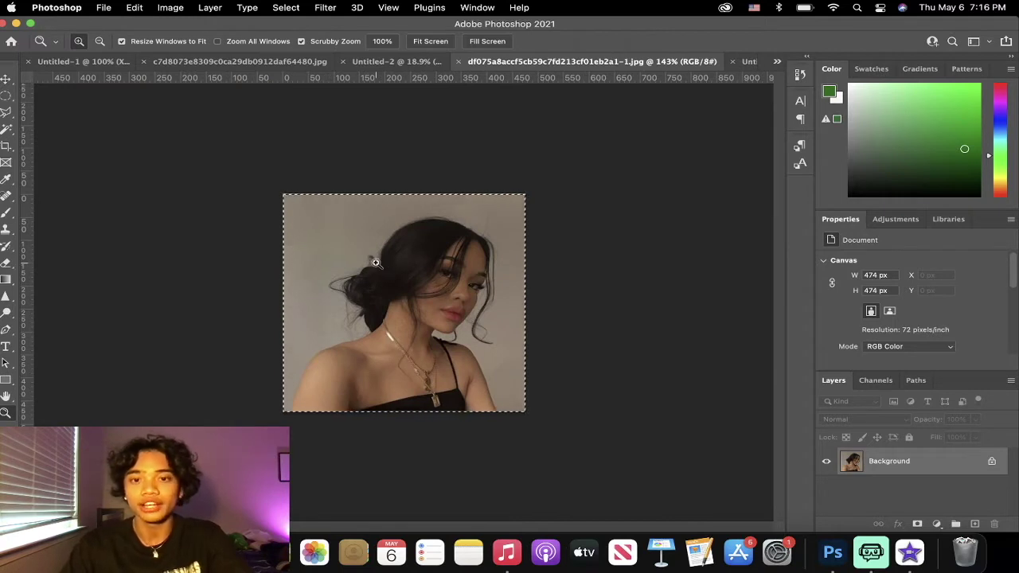
{"action": "left_click", "coordinate": [748, 62]}
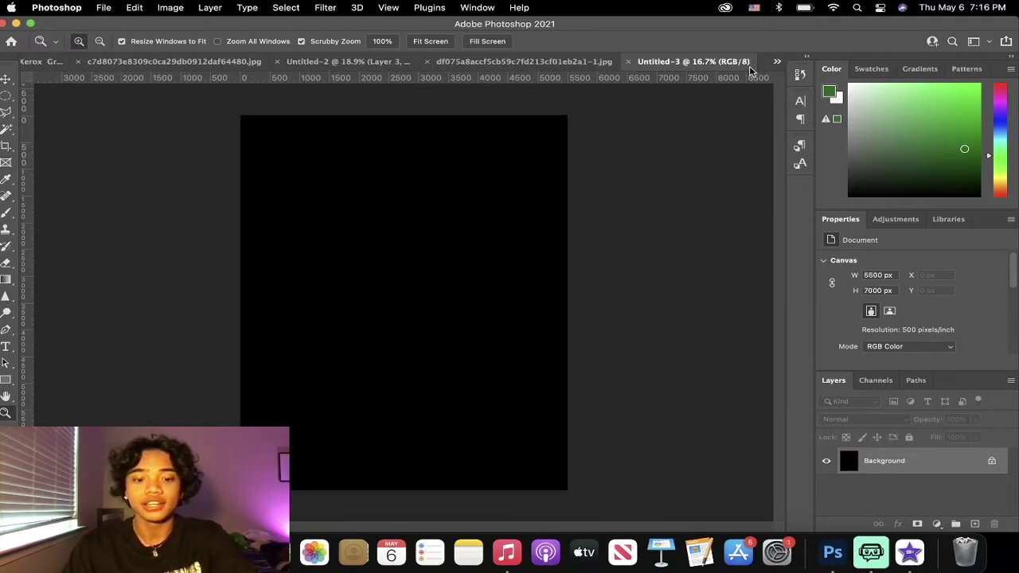
- Paste the portrait, scale it to 7000 px tall, and duplicate it as Layer 1 copy
{"action": "key", "text": "super+v"}
{"action": "key", "text": "super+t"}
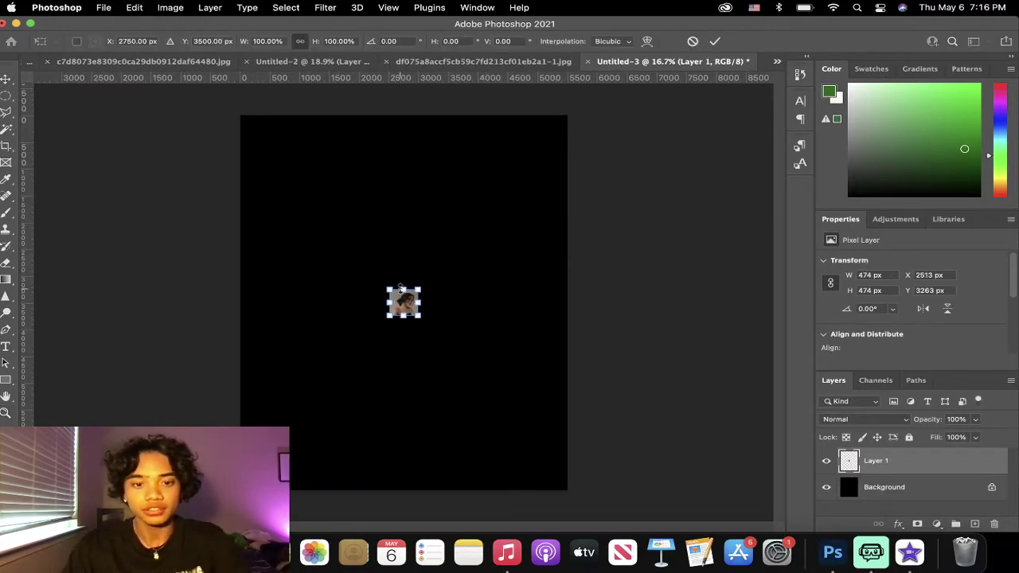
{"action": "left_click_drag", "start_coordinate": [403, 289], "coordinate": [404, 124]}
{"action": "left_click_drag", "start_coordinate": [402, 315], "coordinate": [413, 487]}
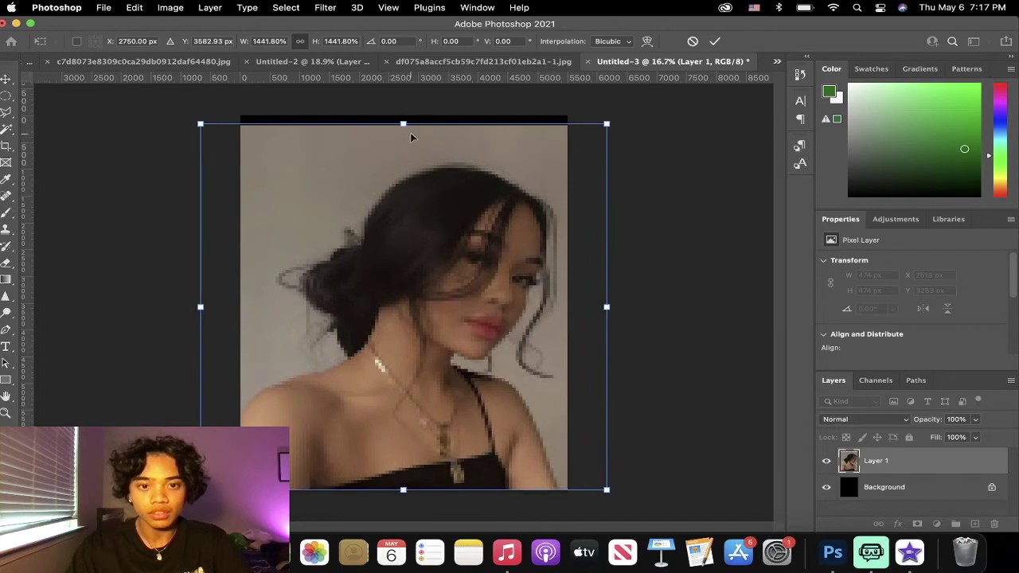
{"action": "left_click_drag", "start_coordinate": [403, 124], "coordinate": [402, 115]}
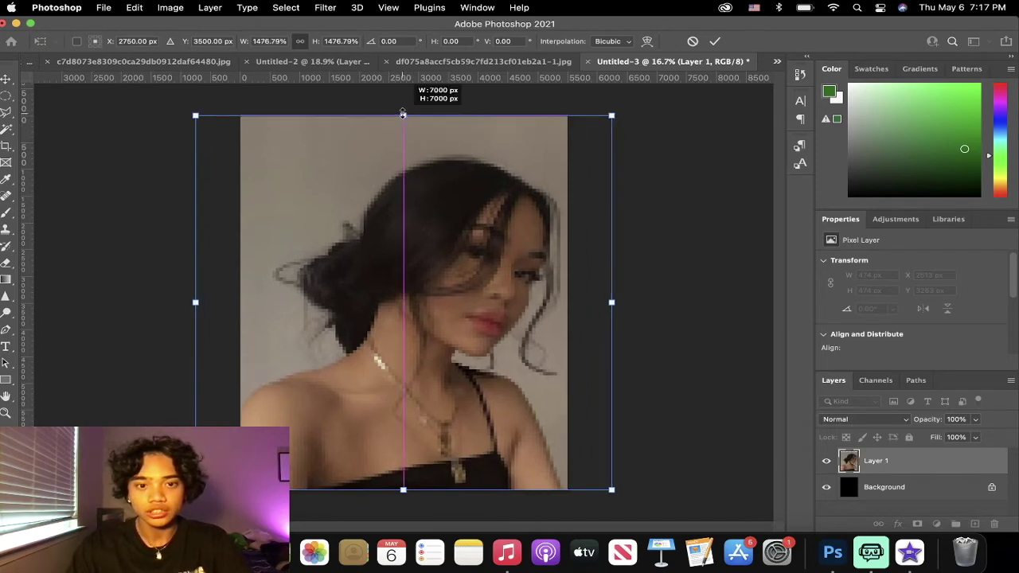
{"action": "key", "text": "Return"}
{"action": "key", "text": "z"}
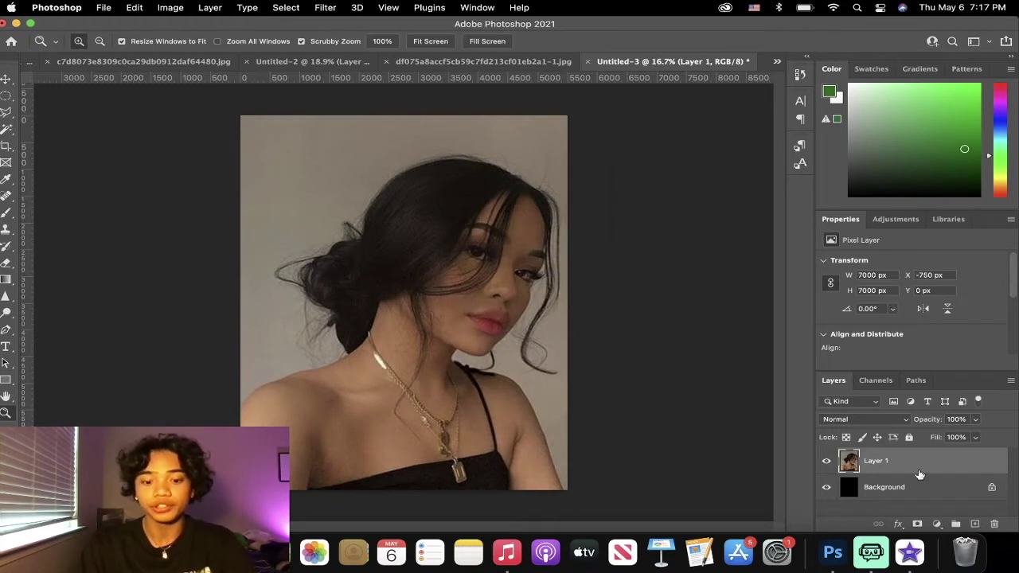
{"action": "key", "text": "super+j"}
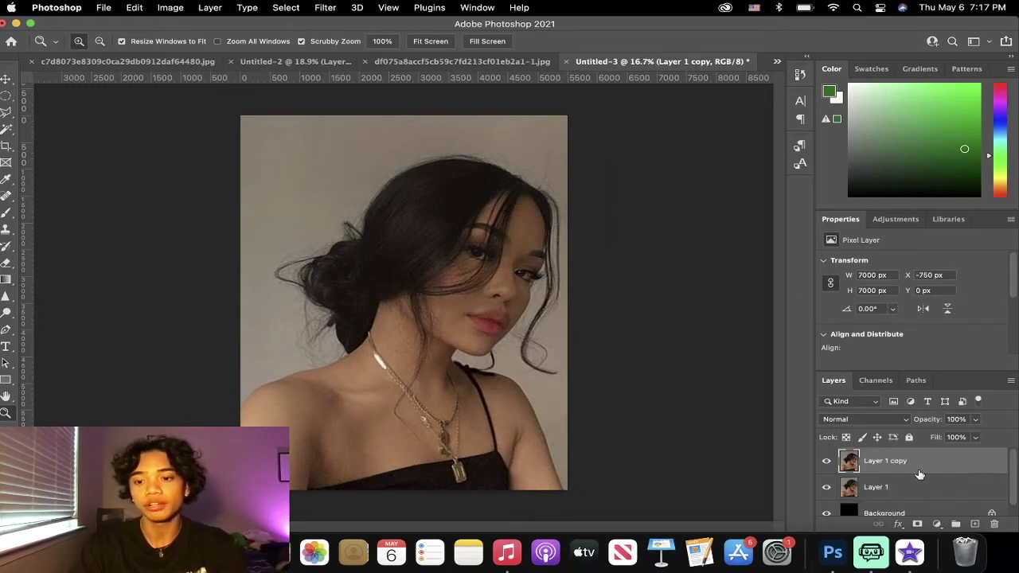
- Hide Layer 1 and add a Gradient Map adjustment layer
{"action": "left_click", "coordinate": [826, 488]}
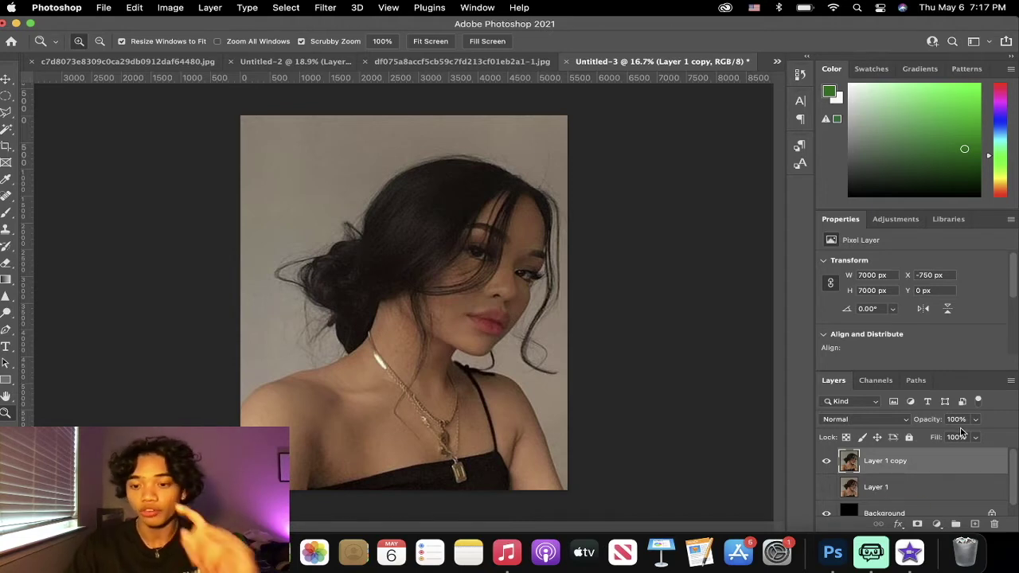
{"action": "left_click", "coordinate": [937, 524]}
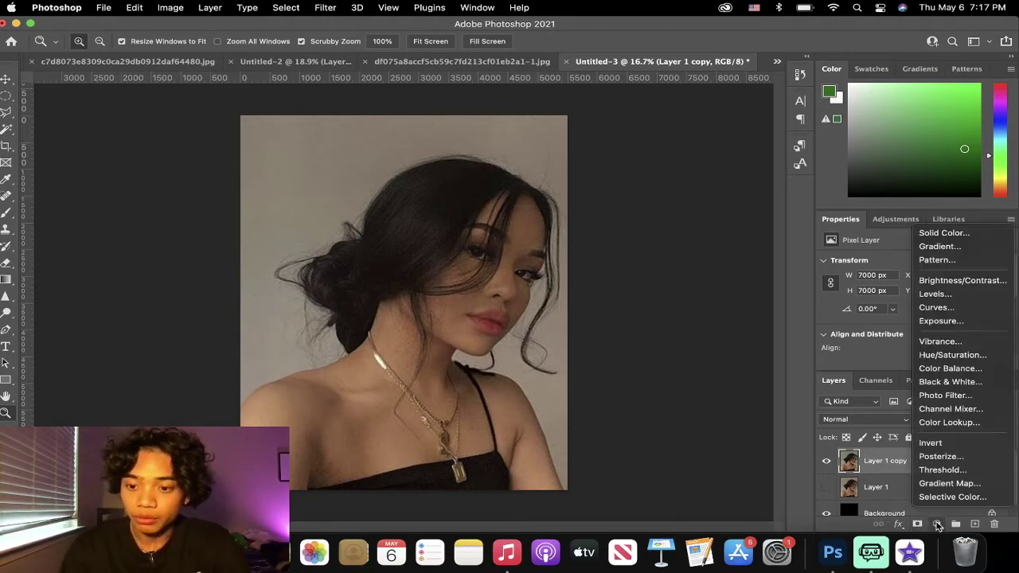
{"action": "left_click", "coordinate": [949, 484]}
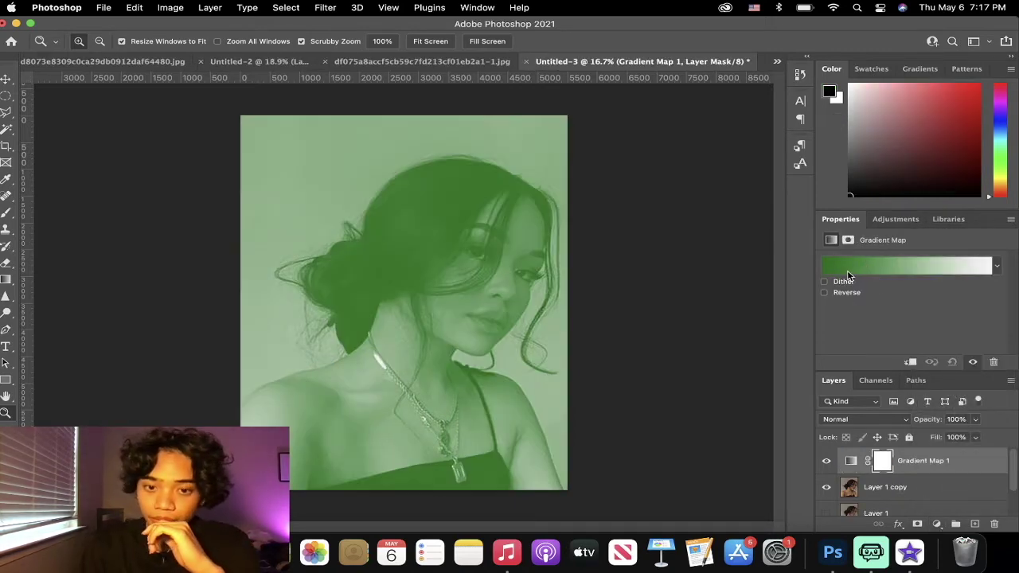
- Try a blue for the gradient's dark stop, then cancel to keep the green gradient
{"action": "left_click", "coordinate": [848, 274]}
{"action": "left_click", "coordinate": [580, 333]}
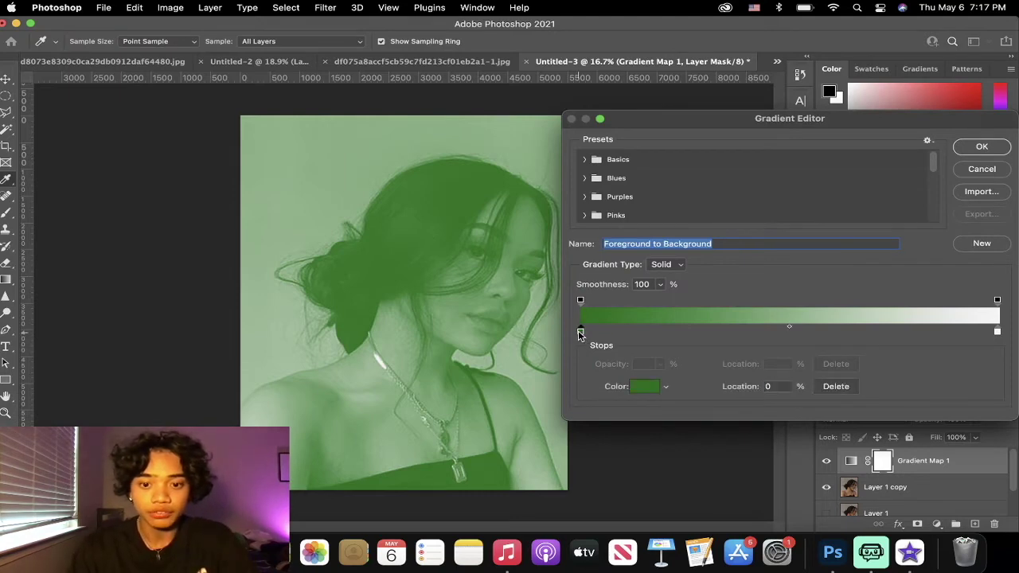
{"action": "left_click", "coordinate": [644, 387]}
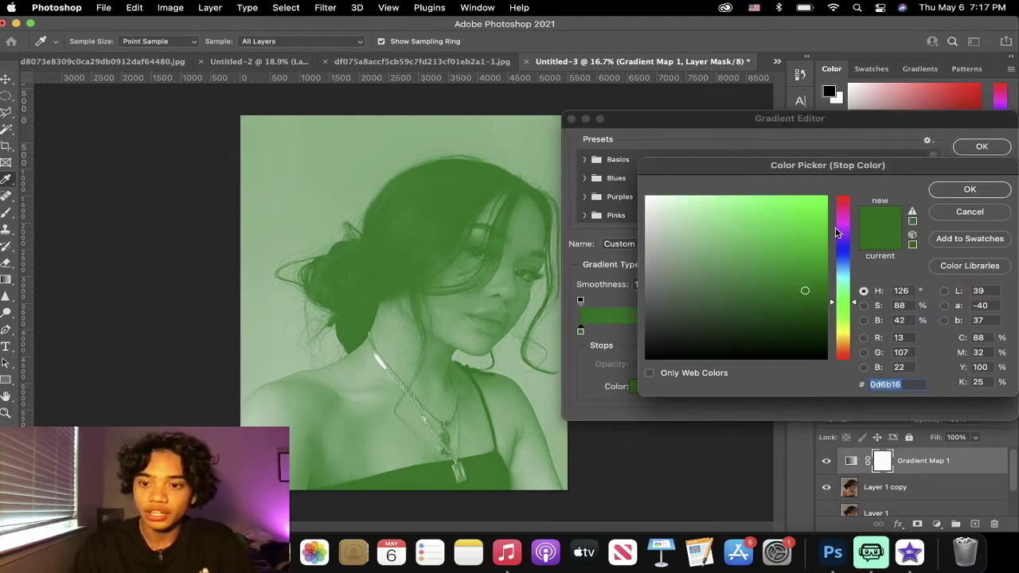
{"action": "left_click", "coordinate": [844, 264]}
{"action": "left_click", "coordinate": [758, 229]}
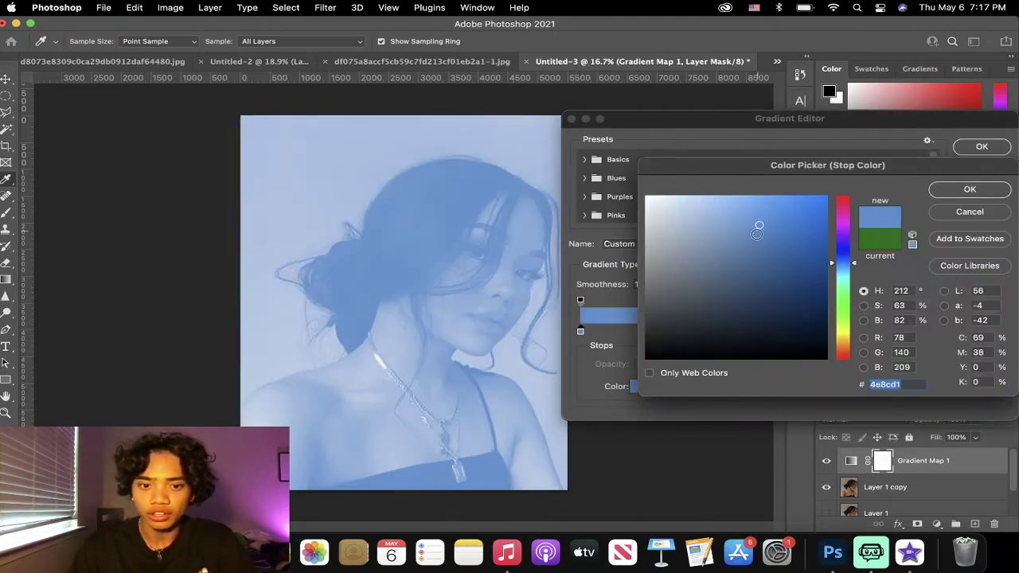
{"action": "left_click", "coordinate": [970, 212]}
{"action": "left_click", "coordinate": [982, 168]}
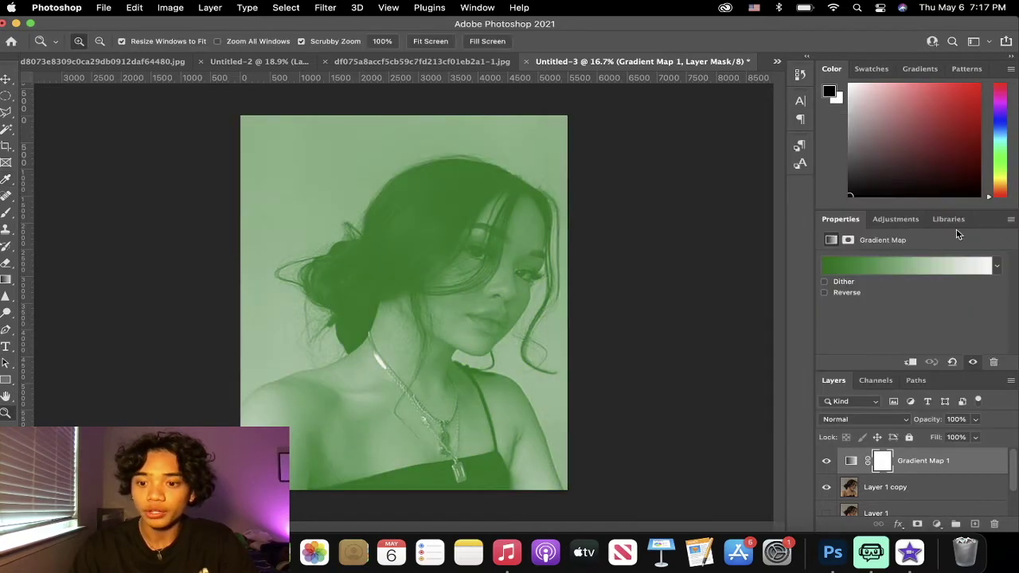
- Set the gradient map to Color blend mode and make its left stop blue 5274ad
{"action": "left_click", "coordinate": [876, 420]}
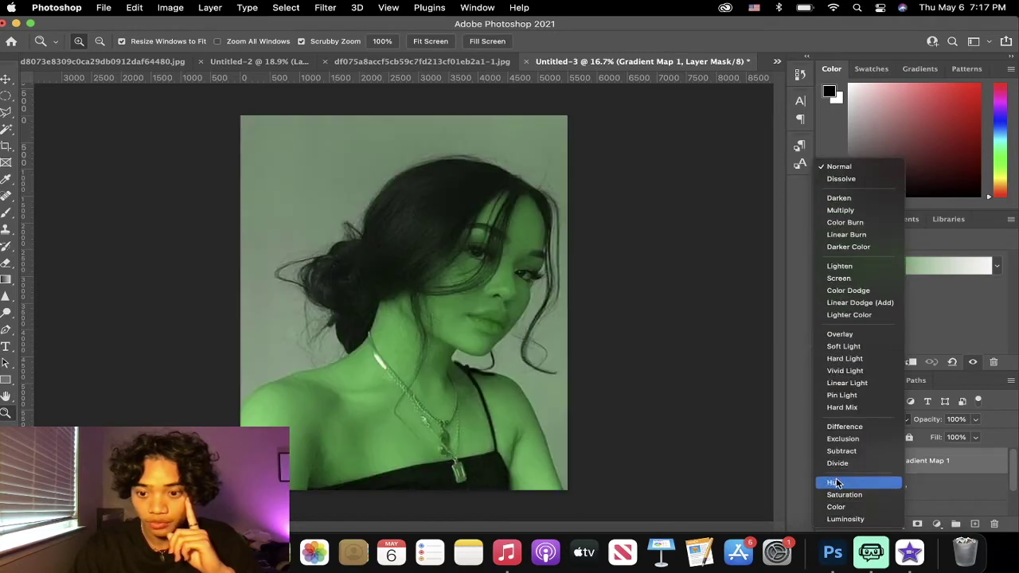
{"action": "left_click", "coordinate": [836, 507]}
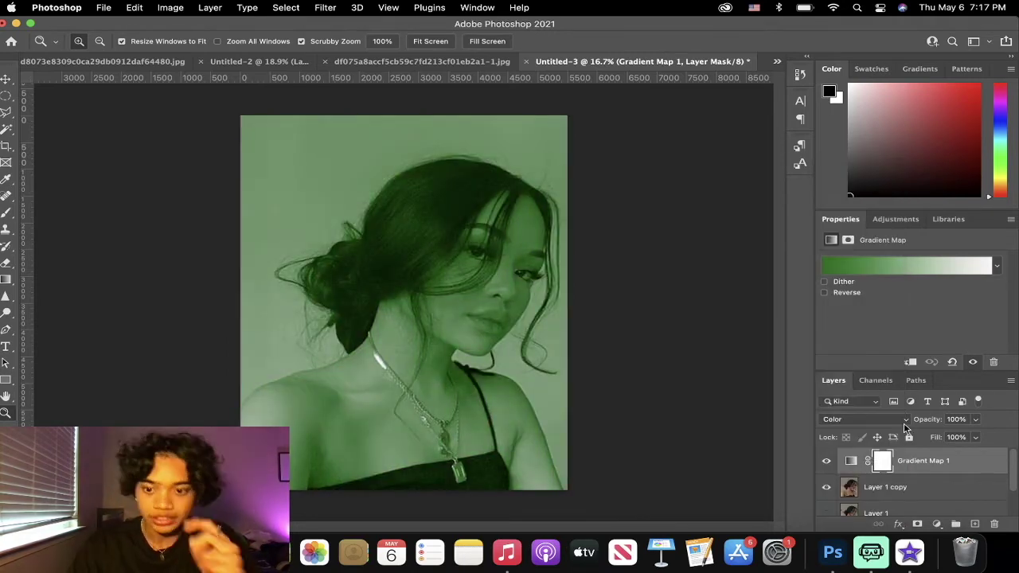
{"action": "left_click", "coordinate": [881, 265]}
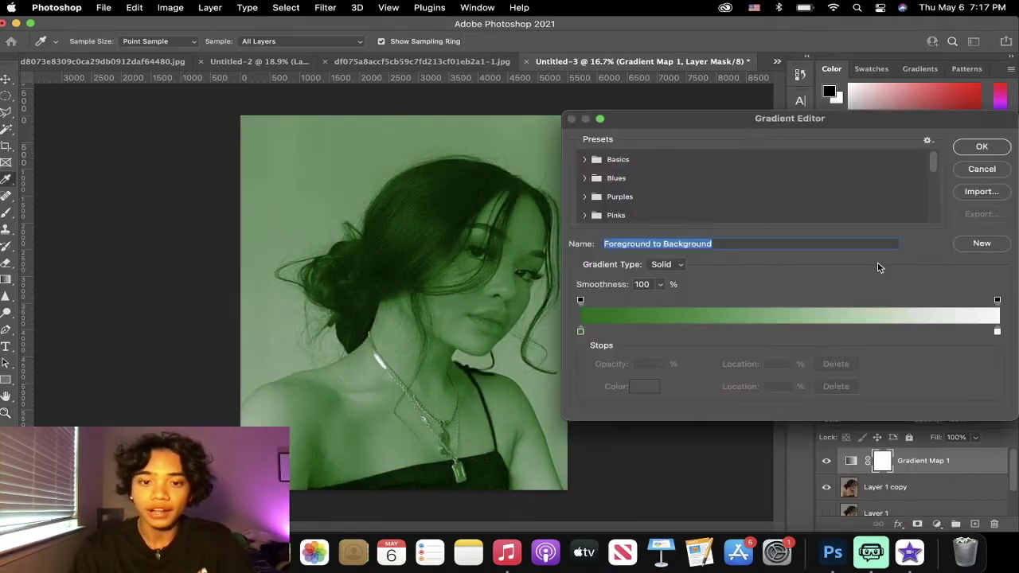
{"action": "left_click", "coordinate": [580, 331]}
{"action": "left_click", "coordinate": [644, 387]}
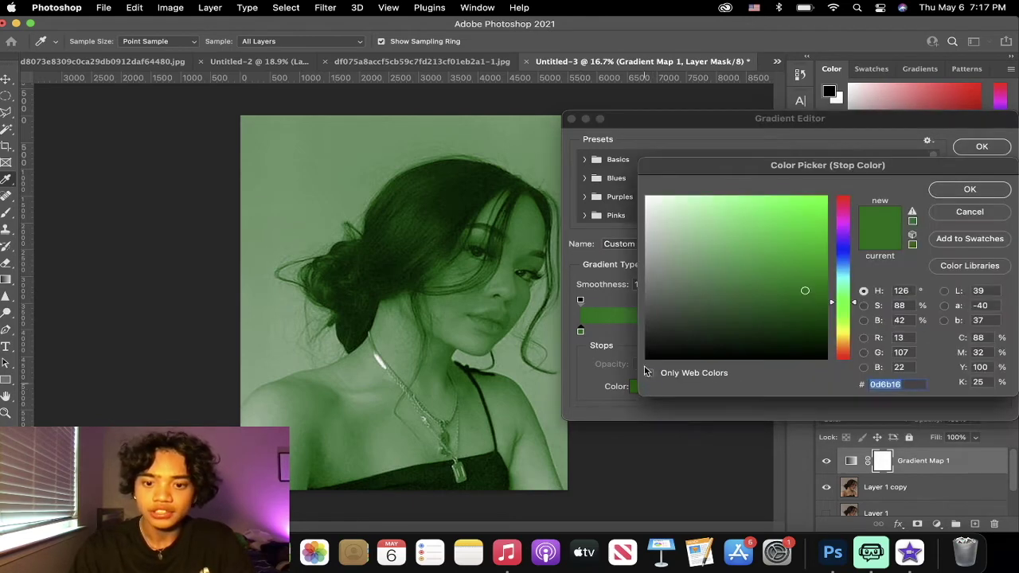
{"action": "left_click", "coordinate": [848, 231]}
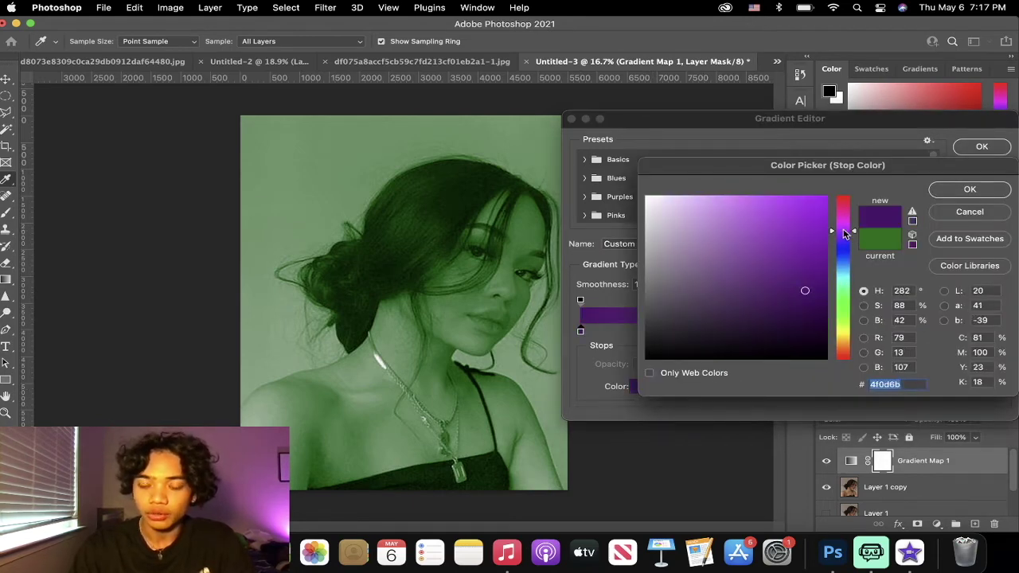
{"action": "left_click_drag", "start_coordinate": [850, 272], "coordinate": [849, 260]}
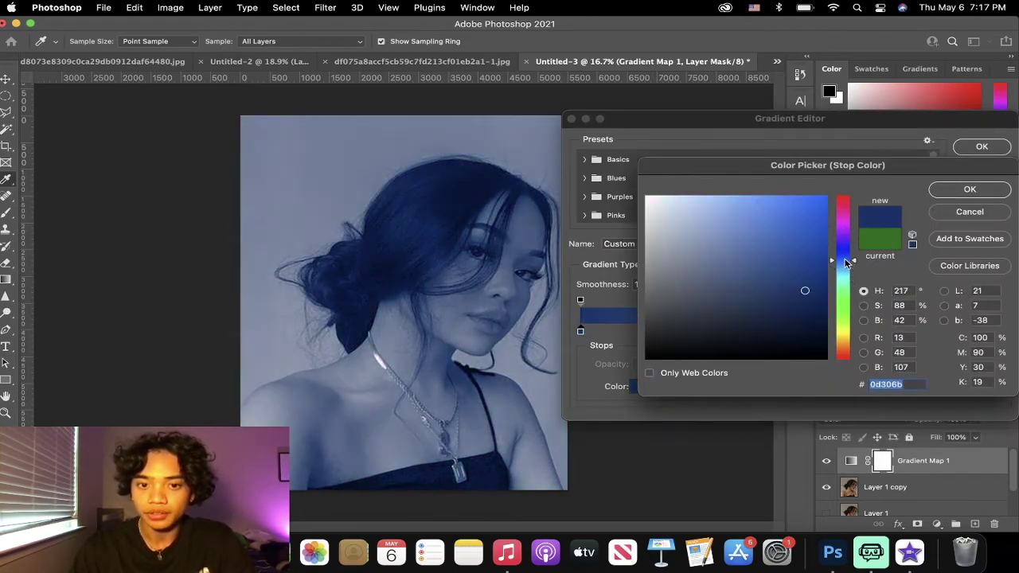
{"action": "left_click", "coordinate": [761, 252]}
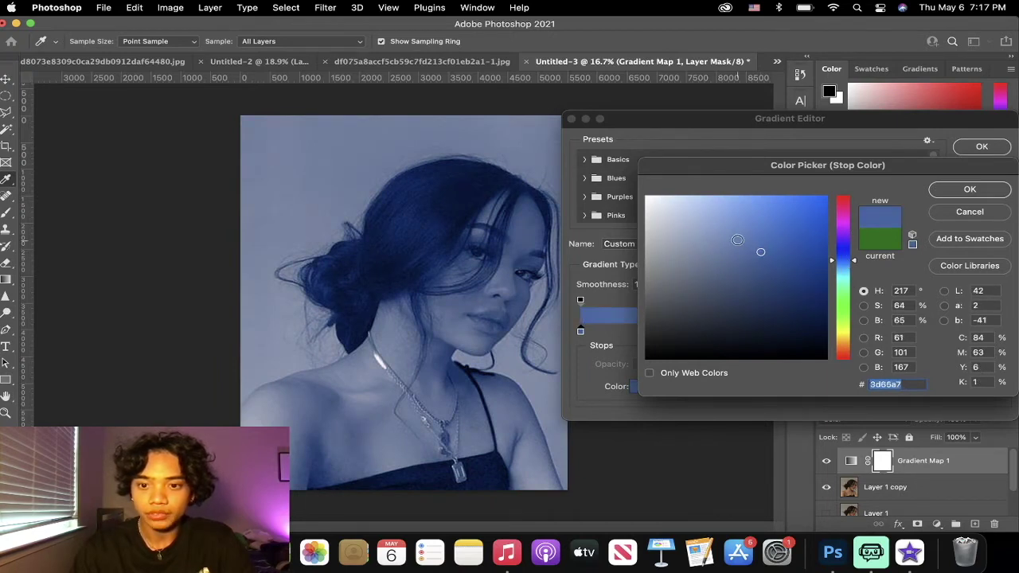
{"action": "mouse_move", "coordinate": [737, 240]}
{"action": "left_mouse_down"}
{"action": "mouse_move", "coordinate": [737, 266]}
{"action": "mouse_move", "coordinate": [756, 249]}
{"action": "left_mouse_up"}
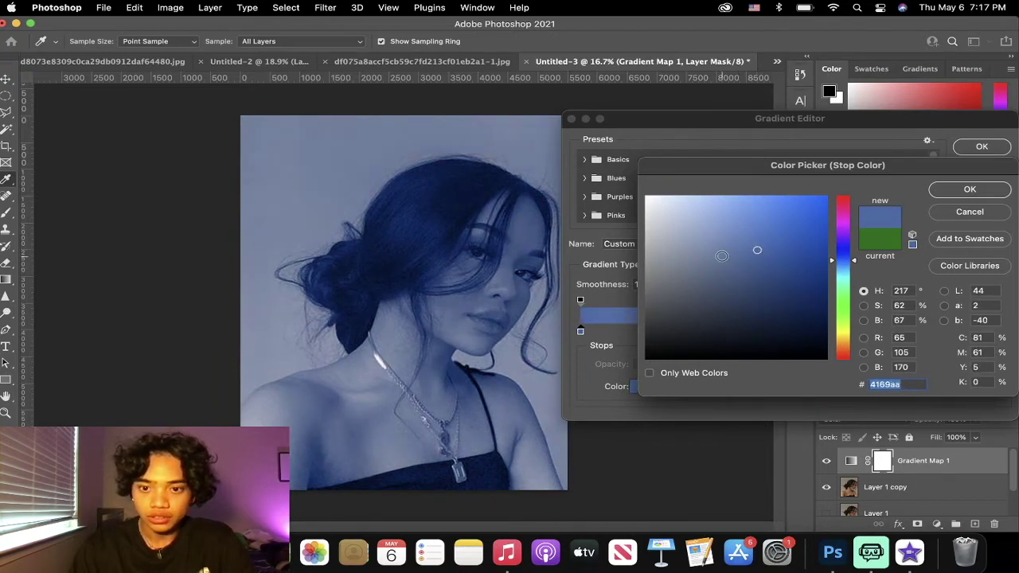
{"action": "left_click", "coordinate": [721, 256]}
{"action": "left_click", "coordinate": [741, 247]}
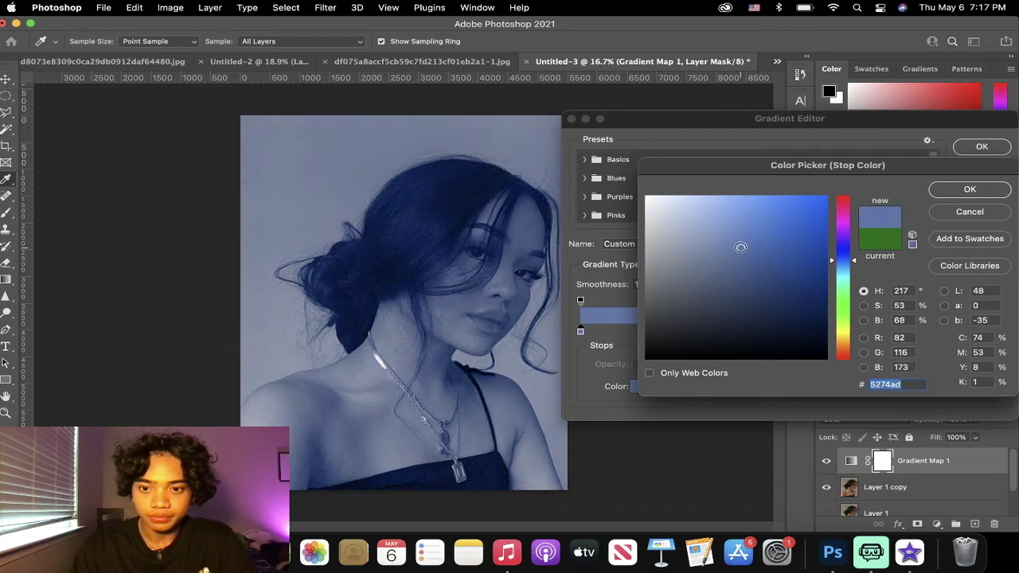
{"action": "left_click", "coordinate": [967, 190]}
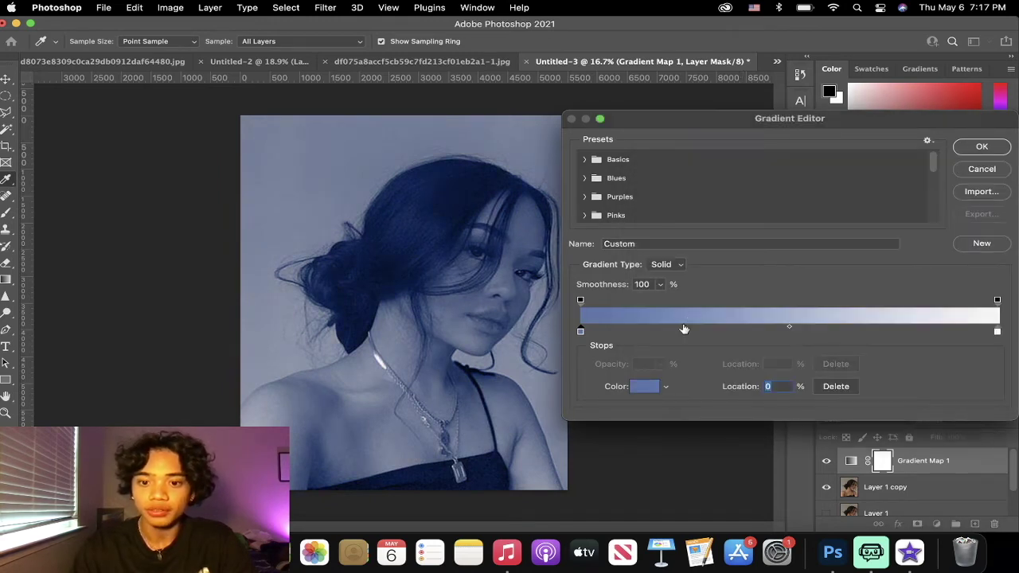
- Add a purple c954de gradient stop and move it to about 47%
{"action": "left_click", "coordinate": [684, 329]}
{"action": "left_click", "coordinate": [648, 388]}
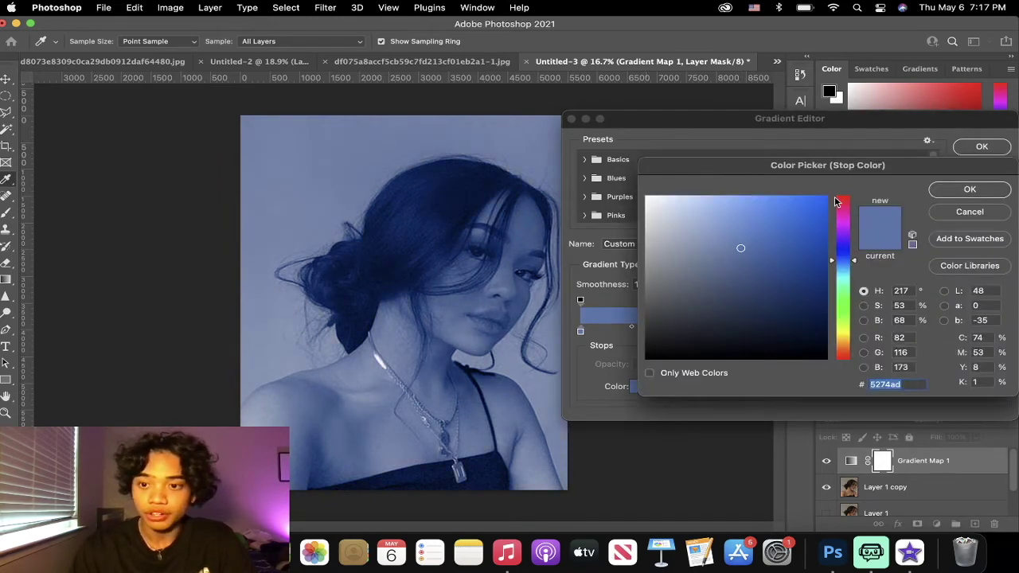
{"action": "left_click_drag", "start_coordinate": [854, 265], "coordinate": [854, 227]}
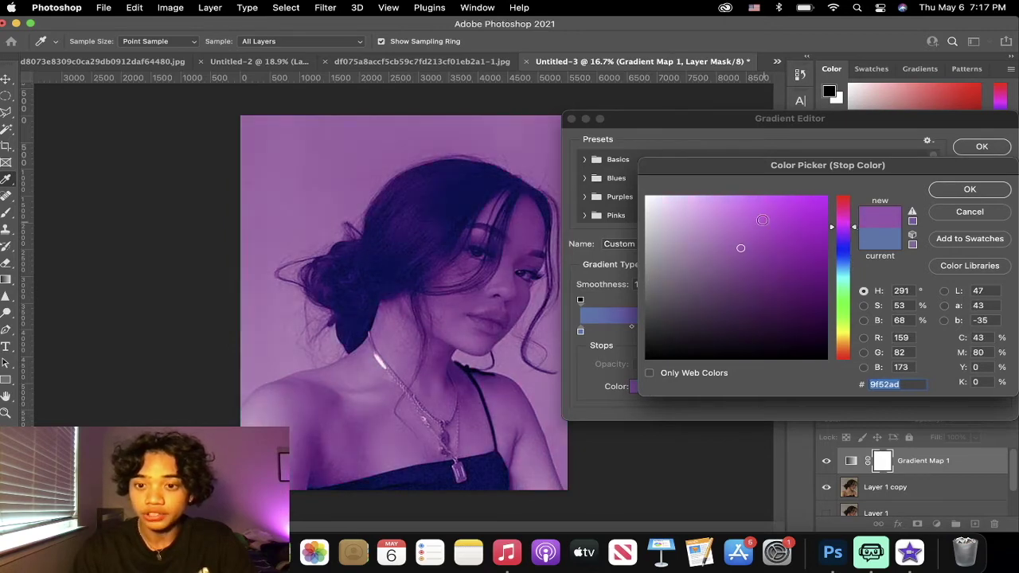
{"action": "left_click", "coordinate": [759, 217]}
{"action": "left_click", "coordinate": [965, 190]}
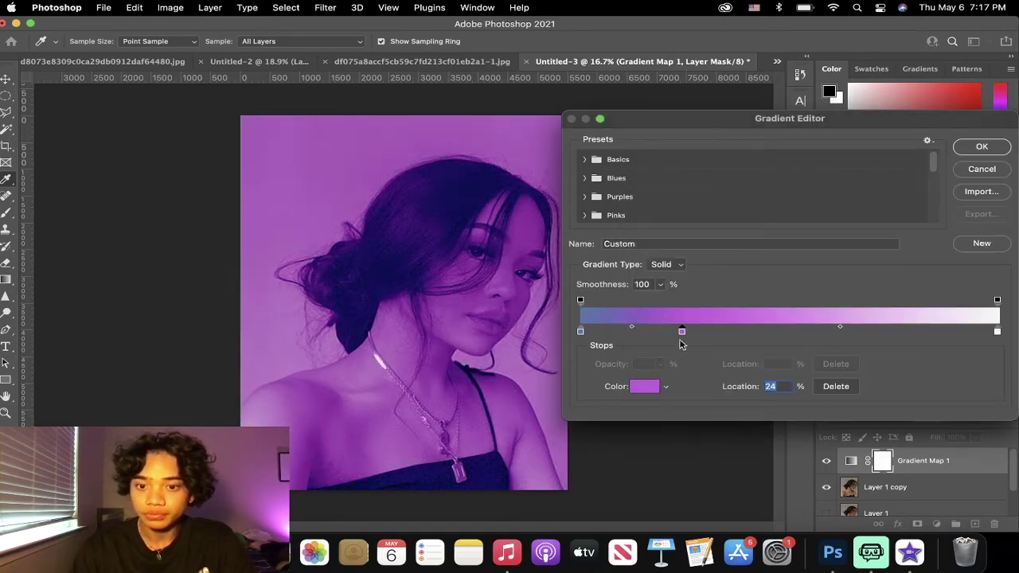
{"action": "left_click_drag", "start_coordinate": [682, 332], "coordinate": [780, 334]}
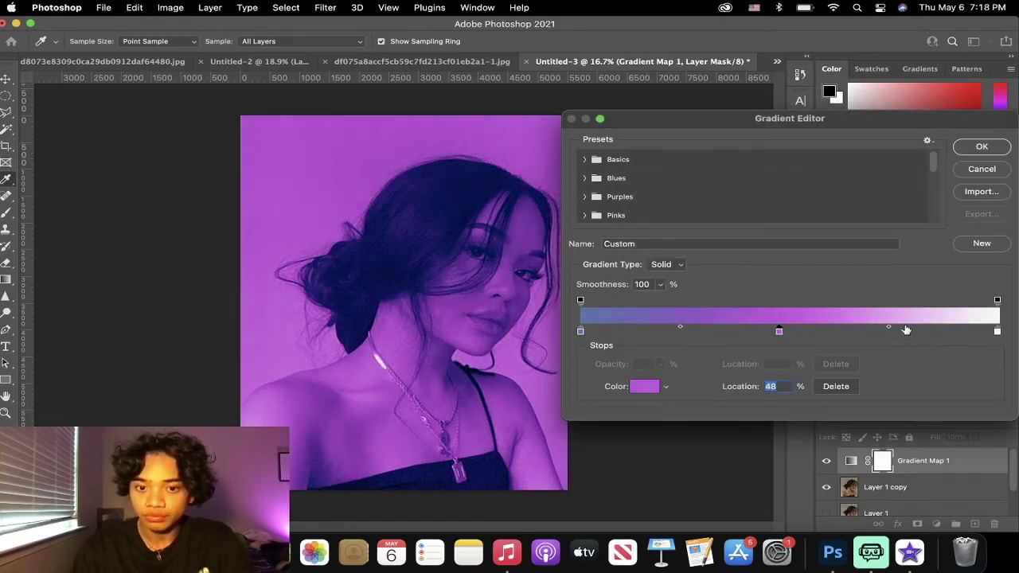
- Add a bright red gradient stop at 64%
{"action": "left_click_drag", "start_coordinate": [851, 329], "coordinate": [849, 330]}
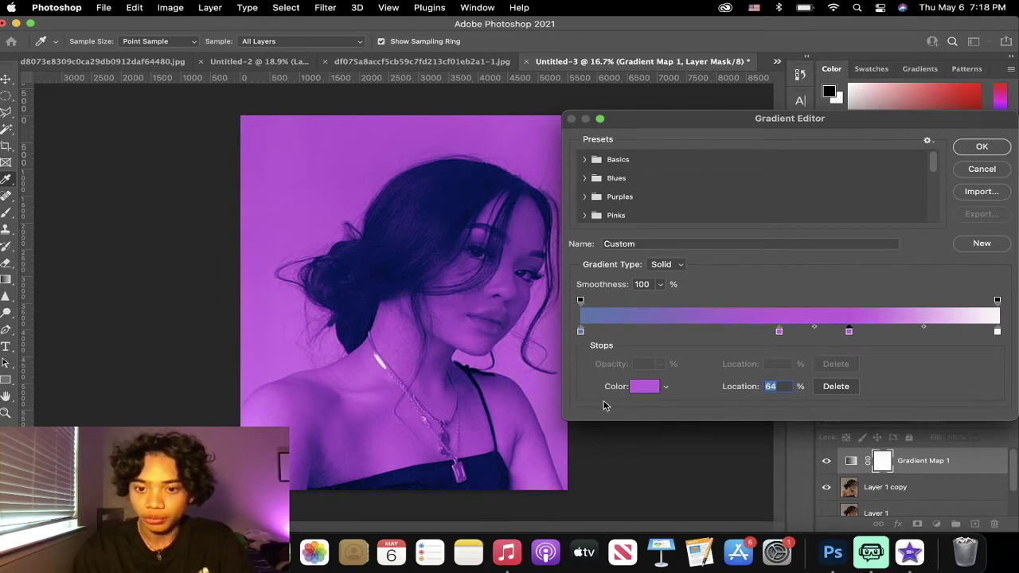
{"action": "left_click", "coordinate": [643, 387]}
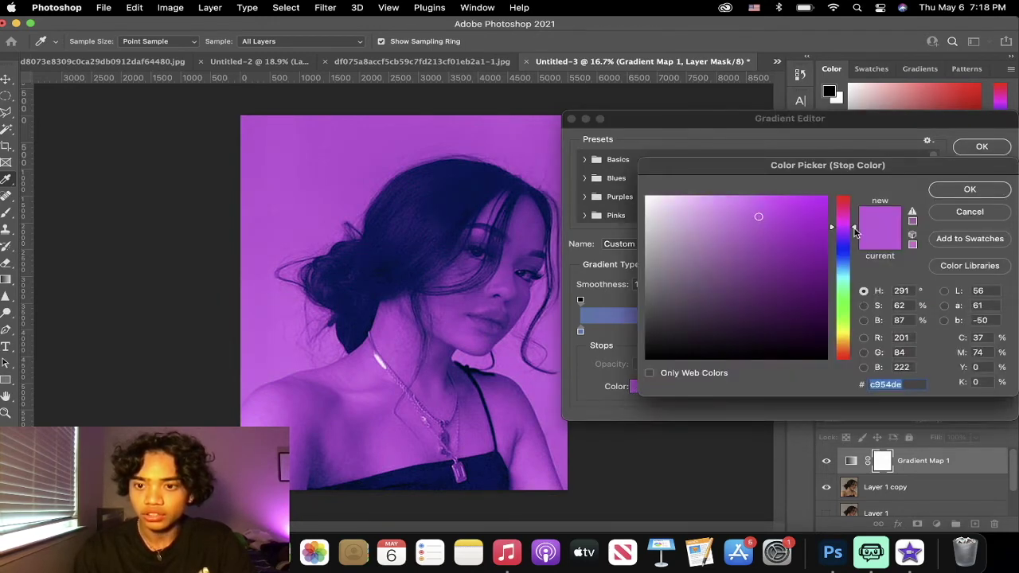
{"action": "left_click_drag", "start_coordinate": [856, 231], "coordinate": [856, 183]}
{"action": "mouse_move", "coordinate": [779, 240]}
{"action": "left_mouse_down"}
{"action": "mouse_move", "coordinate": [783, 218]}
{"action": "mouse_move", "coordinate": [822, 206]}
{"action": "left_mouse_up"}
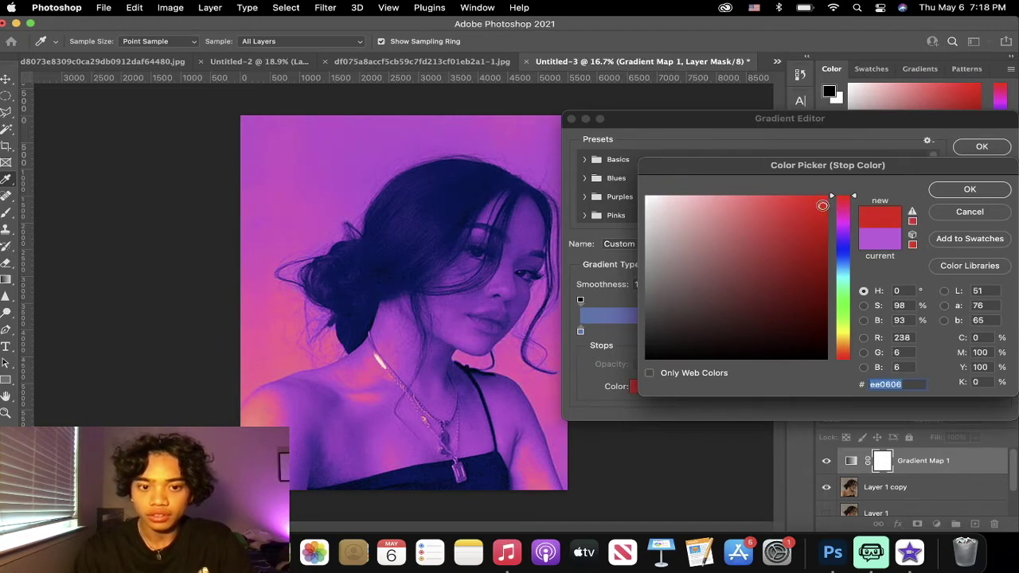
{"action": "left_click", "coordinate": [953, 197]}
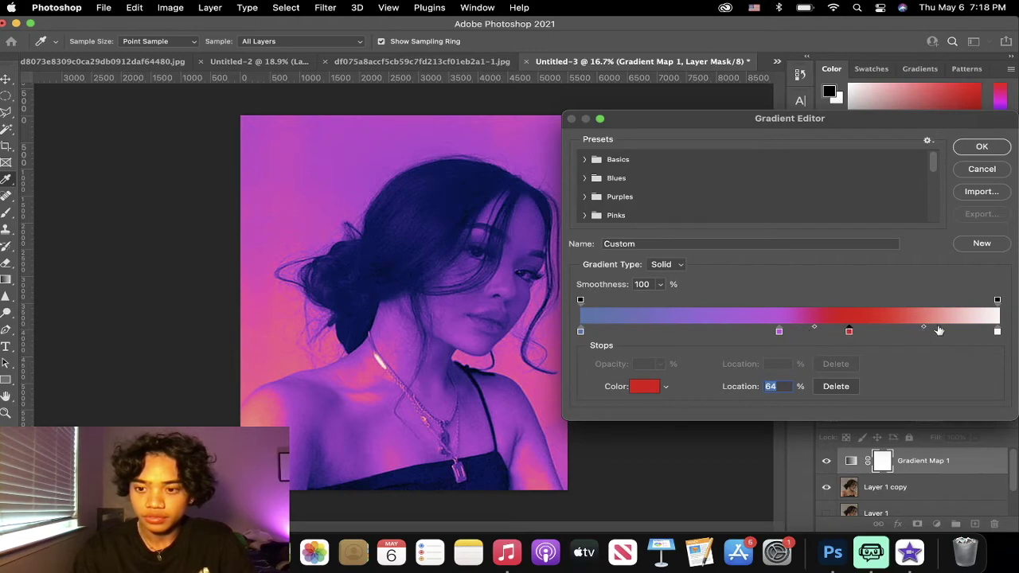
- Move the white stop to 29% and red to 87%, and recolour the 48% stop pale lavender c8a0d5
{"action": "left_click_drag", "start_coordinate": [998, 330], "coordinate": [706, 330]}
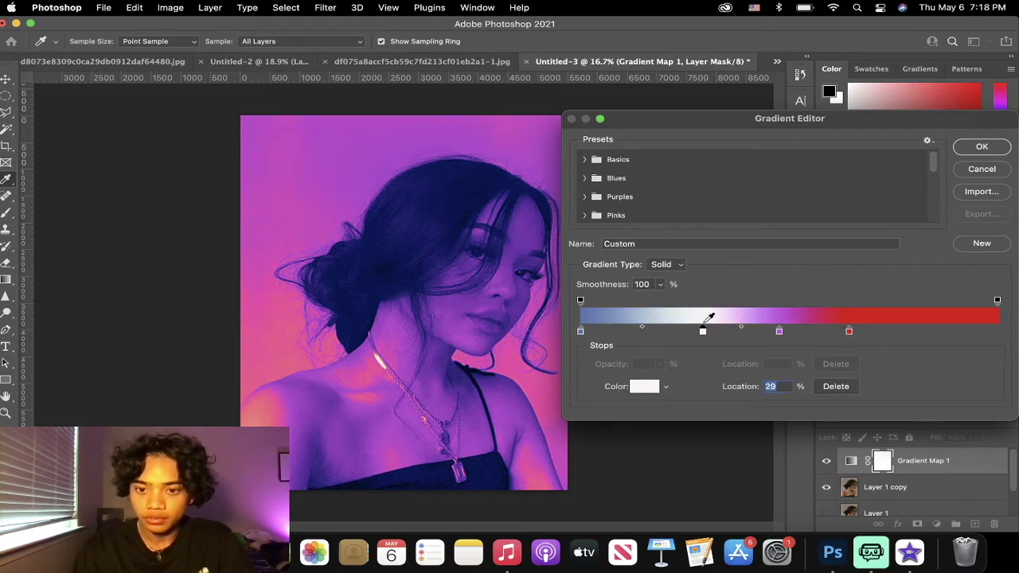
{"action": "left_click_drag", "start_coordinate": [849, 331], "coordinate": [946, 335]}
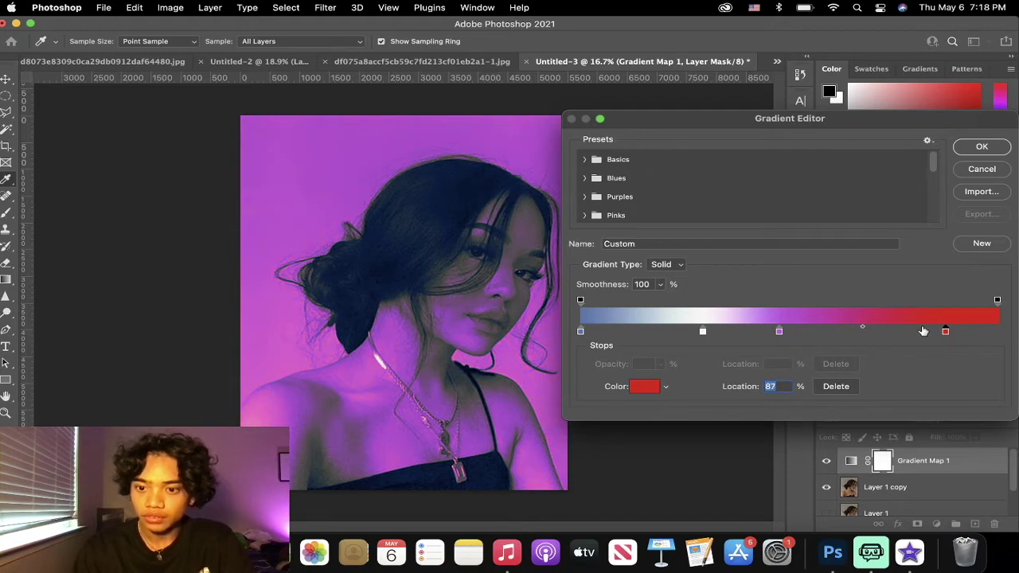
{"action": "left_click", "coordinate": [779, 331]}
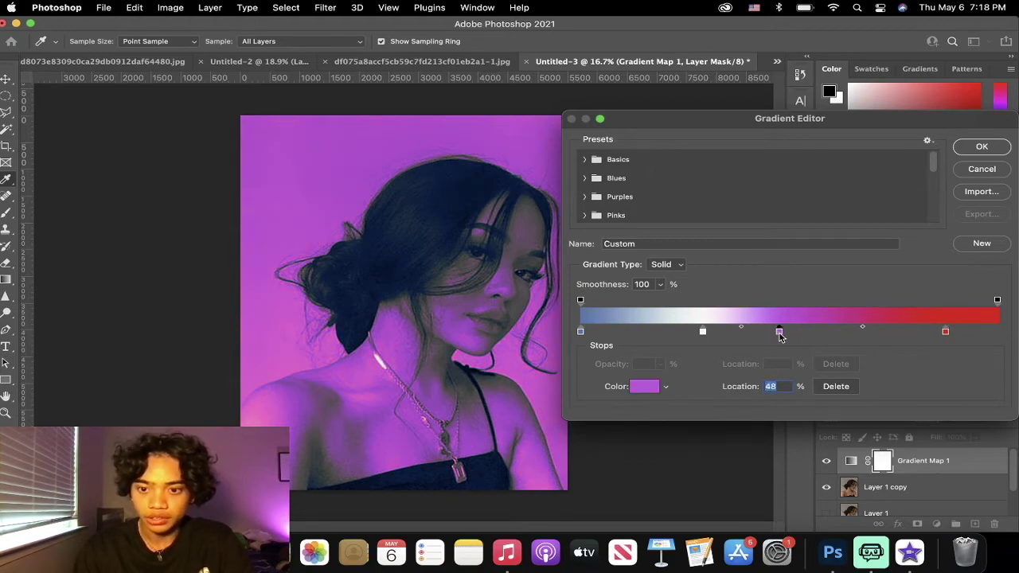
{"action": "left_click", "coordinate": [641, 389]}
{"action": "left_click", "coordinate": [805, 246]}
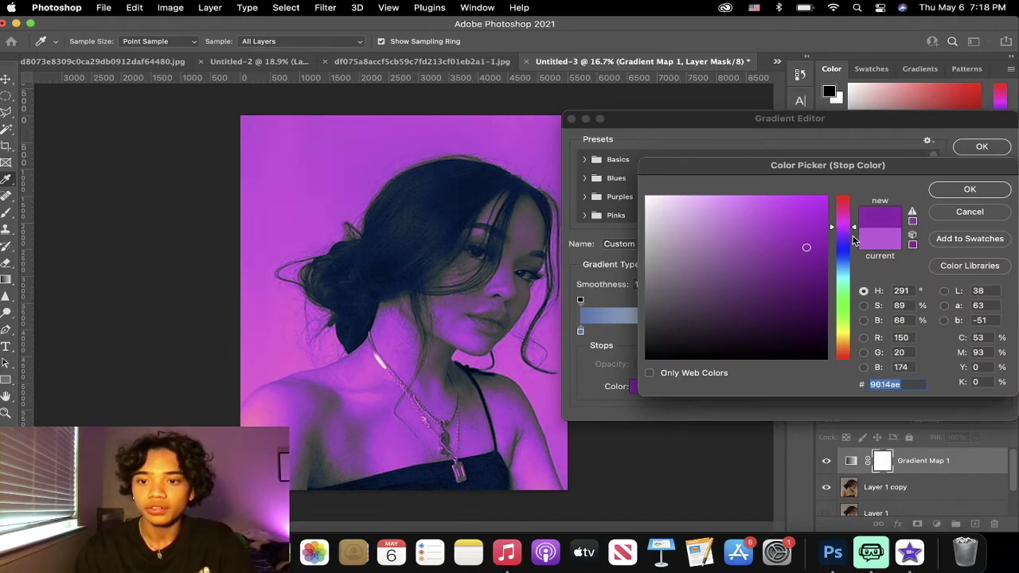
{"action": "mouse_move", "coordinate": [854, 231]}
{"action": "left_mouse_down"}
{"action": "mouse_move", "coordinate": [854, 218]}
{"action": "mouse_move", "coordinate": [855, 251]}
{"action": "mouse_move", "coordinate": [856, 231]}
{"action": "left_mouse_up"}
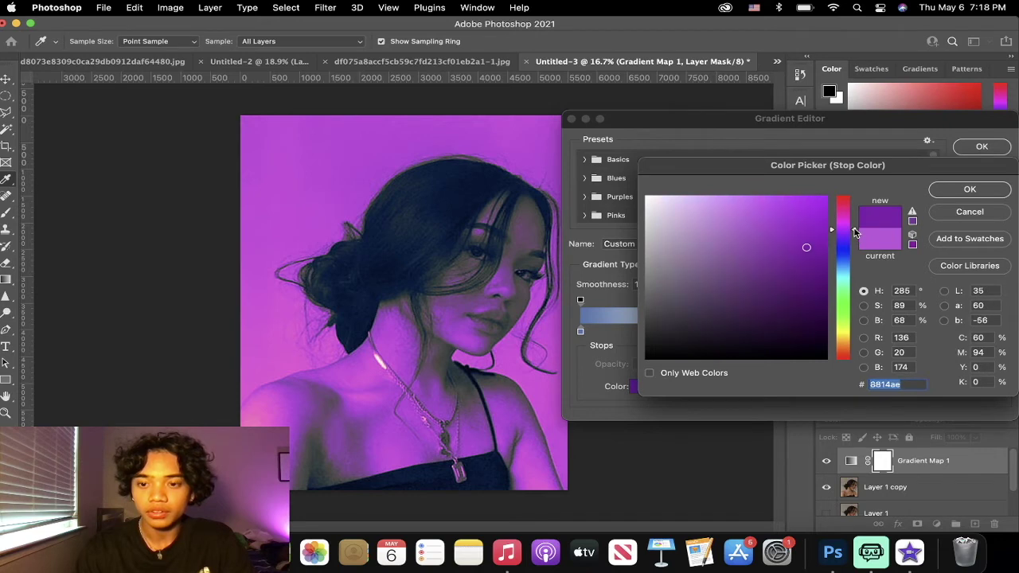
{"action": "left_click", "coordinate": [773, 236]}
{"action": "left_click", "coordinate": [720, 222]}
{"action": "left_click", "coordinate": [692, 221]}
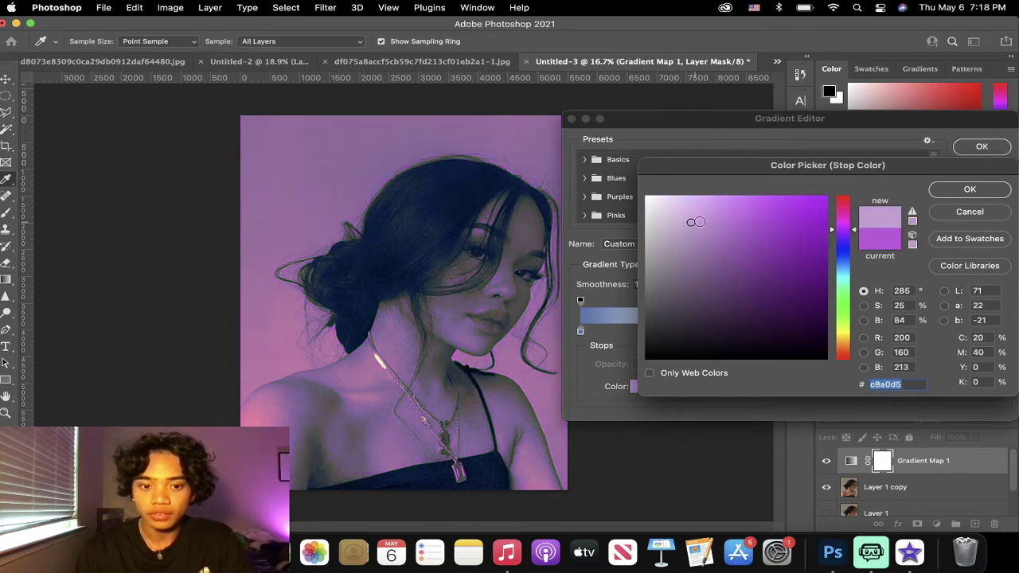
{"action": "left_click", "coordinate": [970, 190]}
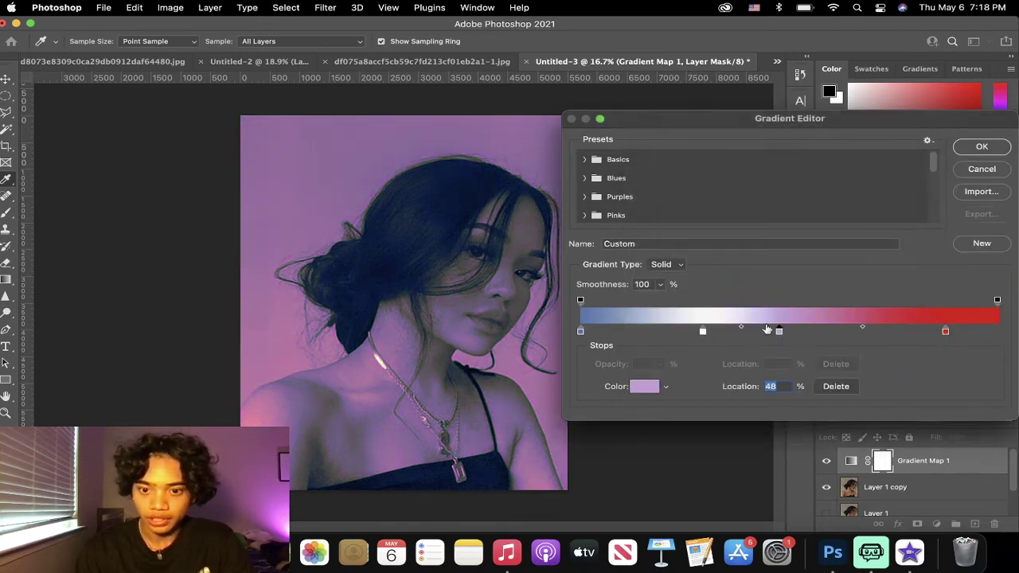
- Slide the blue stop toward the middle and the red stop to 72%, then accept the gradient
{"action": "left_click", "coordinate": [581, 332]}
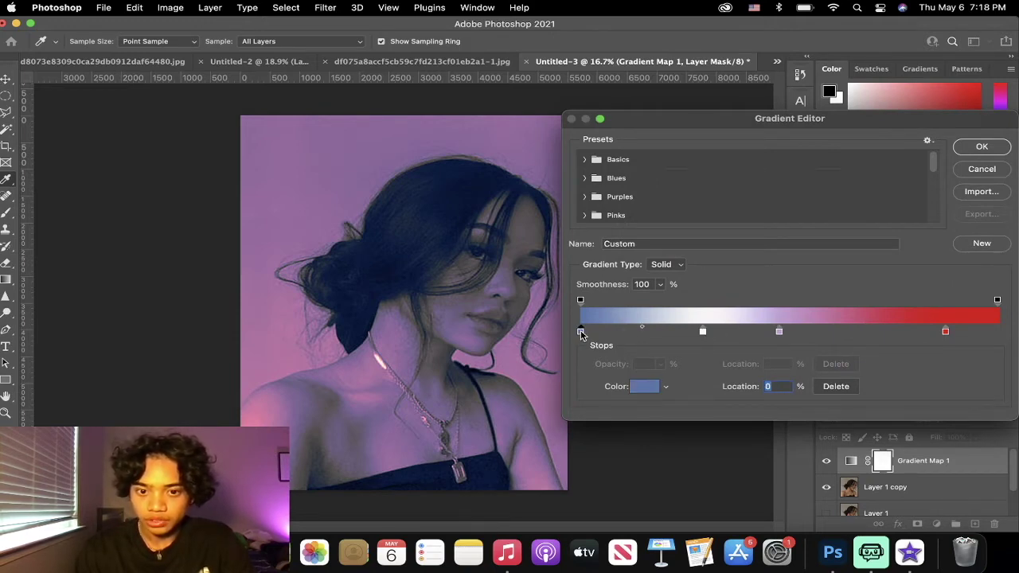
{"action": "left_click_drag", "start_coordinate": [581, 333], "coordinate": [614, 333]}
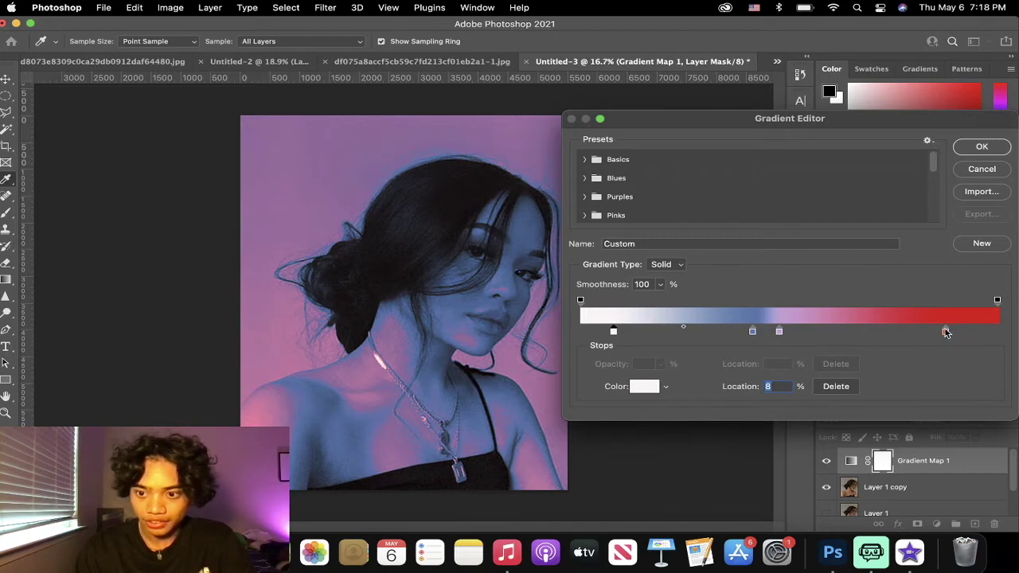
{"action": "left_click_drag", "start_coordinate": [946, 333], "coordinate": [907, 339]}
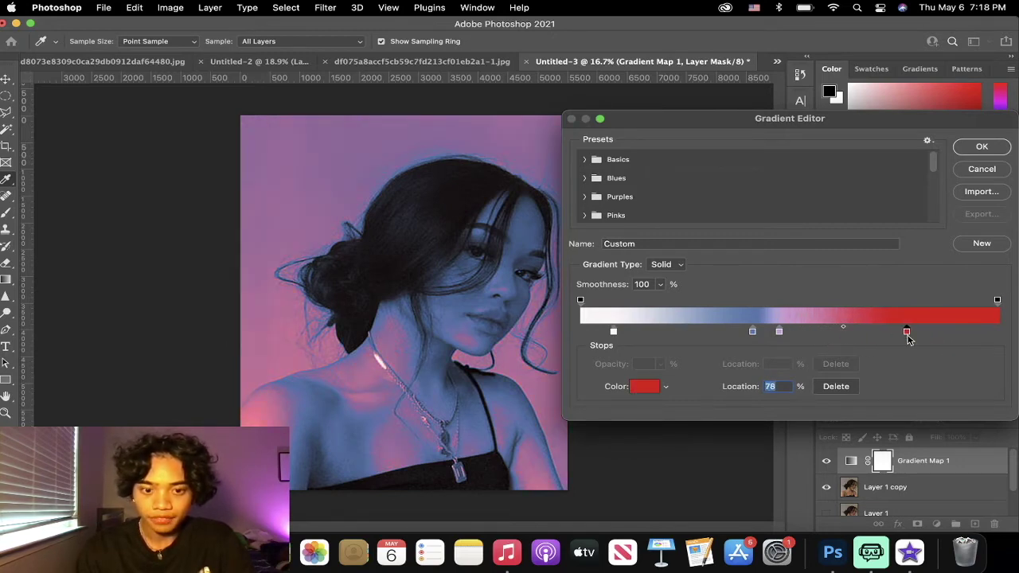
{"action": "left_click_drag", "start_coordinate": [916, 335], "coordinate": [880, 335]}
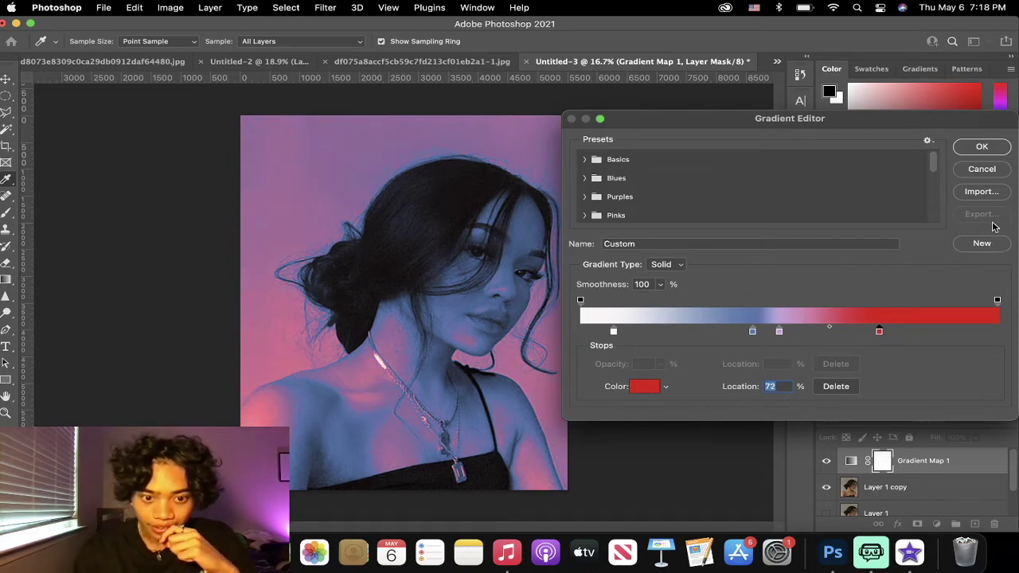
{"action": "left_click", "coordinate": [993, 150]}
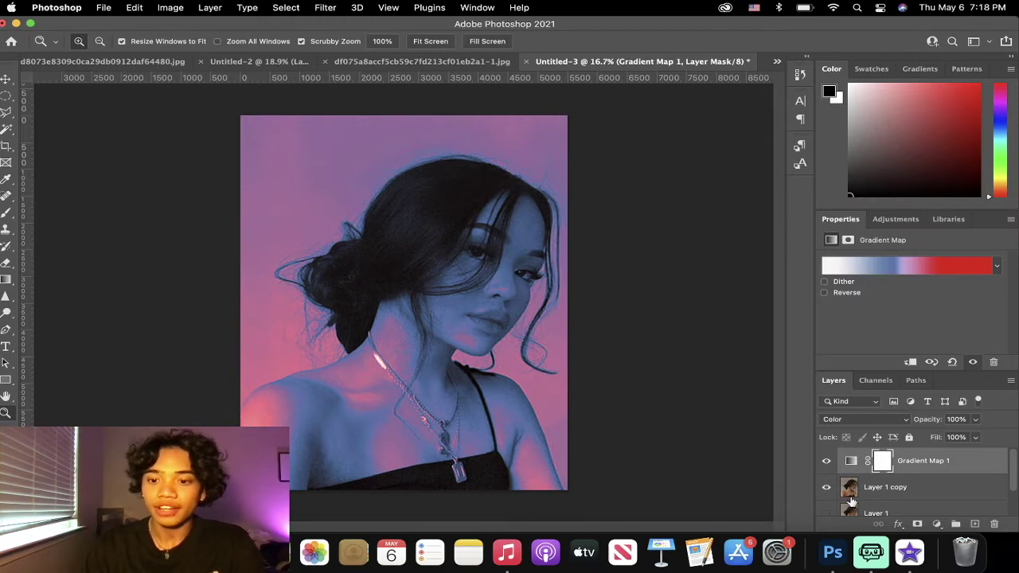
- Merge Gradient Map 1 with Layer 1 copy into a single blue-pink pixel layer
{"action": "left_click", "coordinate": [924, 492]}
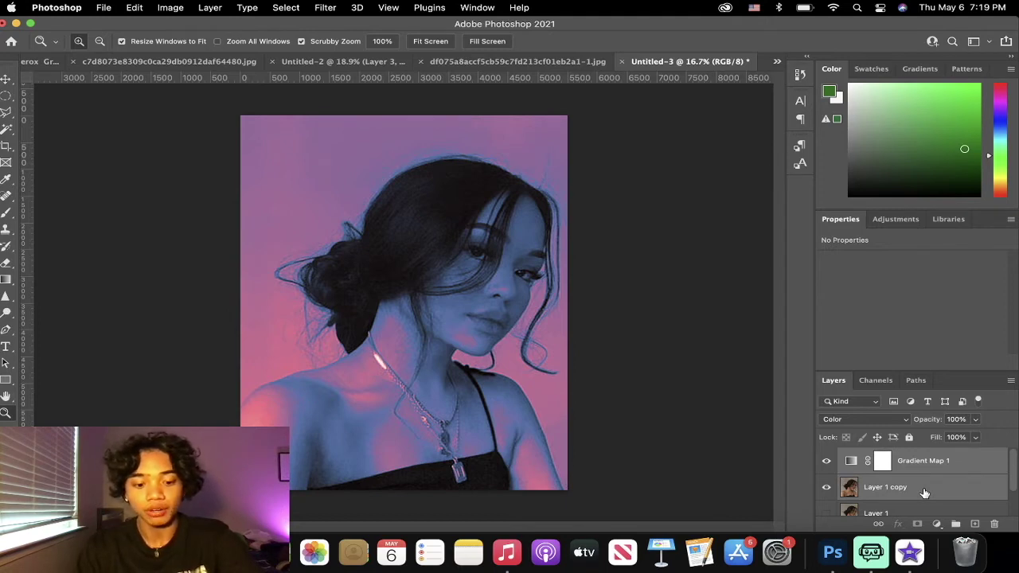
{"action": "key", "text": "super+e"}
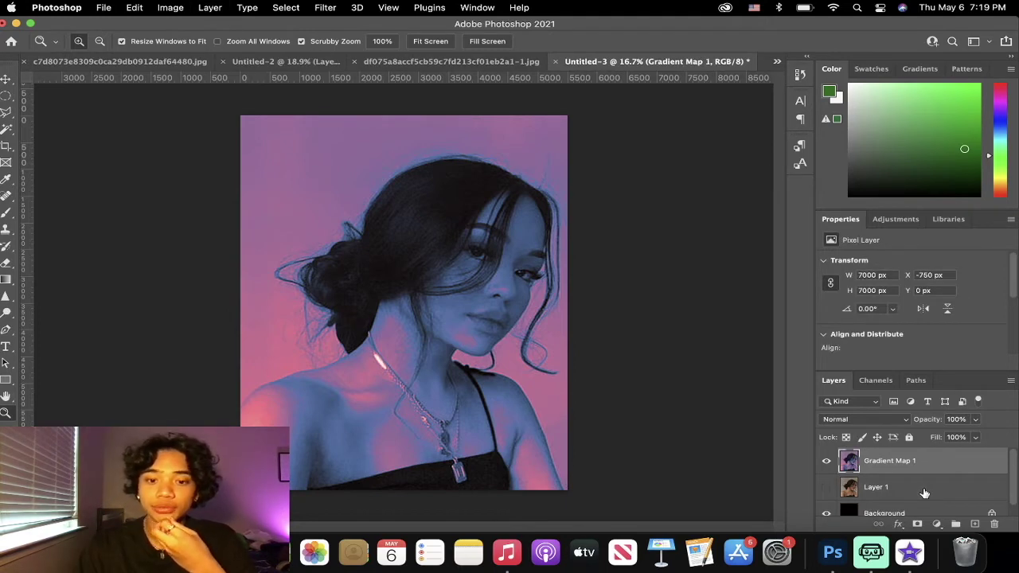
{"action": "left_click_drag", "start_coordinate": [398, 239], "coordinate": [461, 283]}
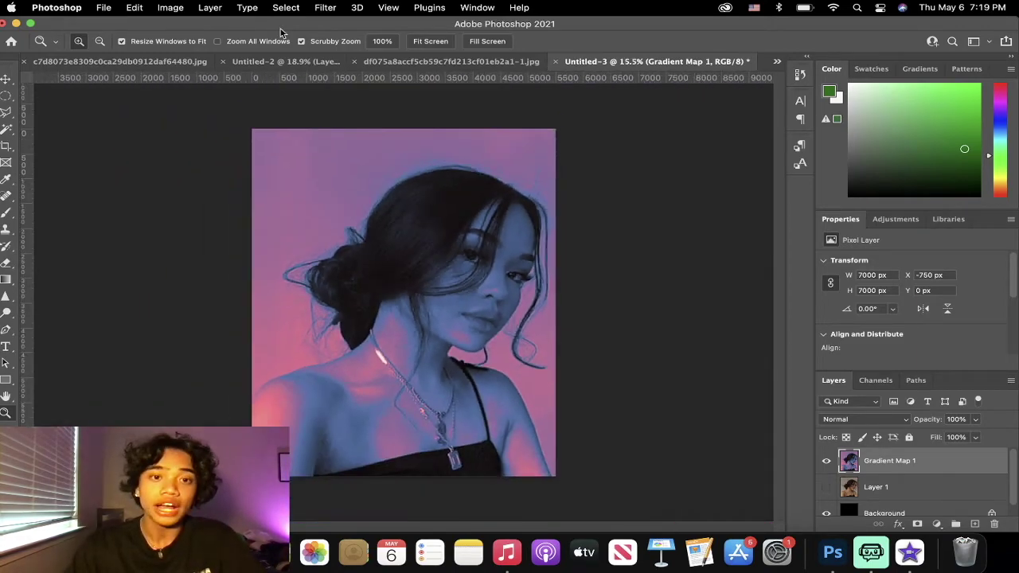
{"action": "left_click", "coordinate": [321, 8]}
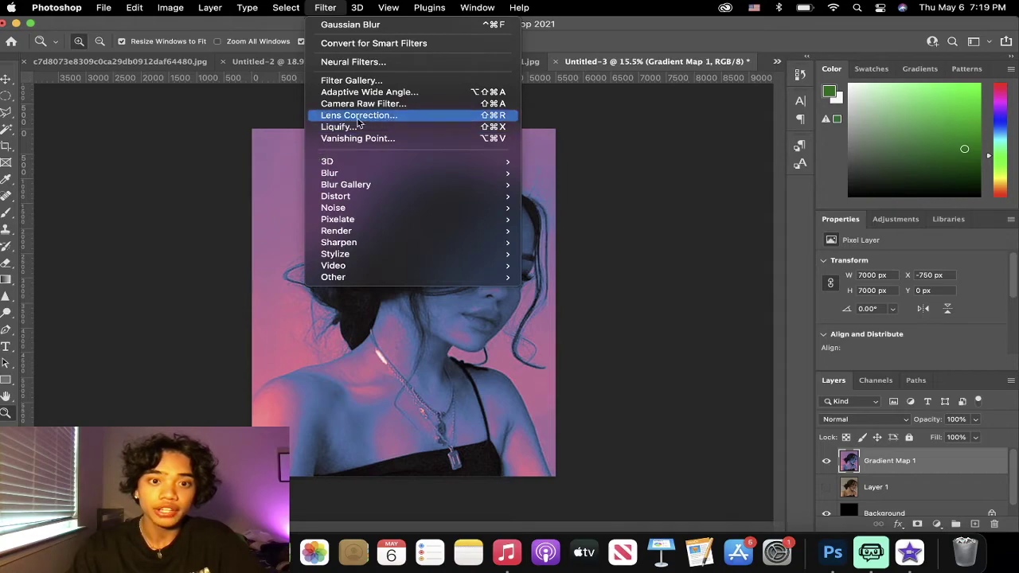
- Open the Filter Gallery, fit the preview to the portrait, disable Film Grain and select Grain
{"action": "left_click", "coordinate": [375, 82]}
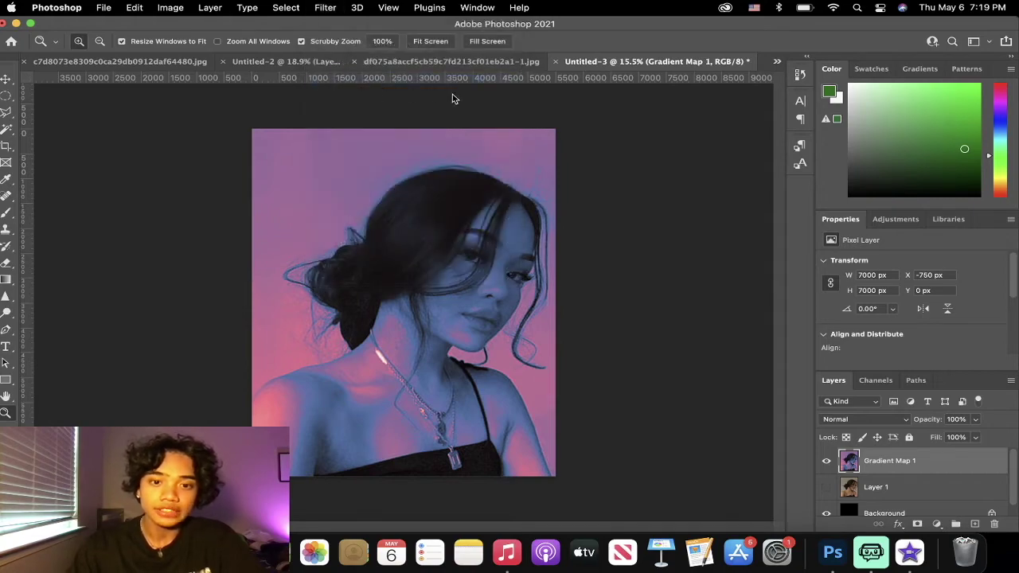
{"action": "key", "text": "super+minus"}
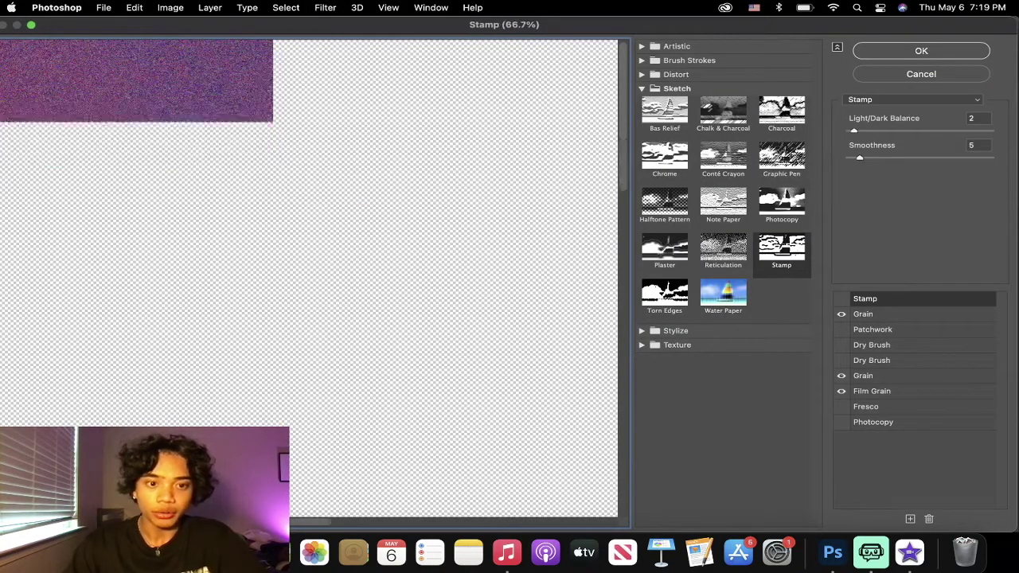
{"action": "key", "text": "super+minus"}
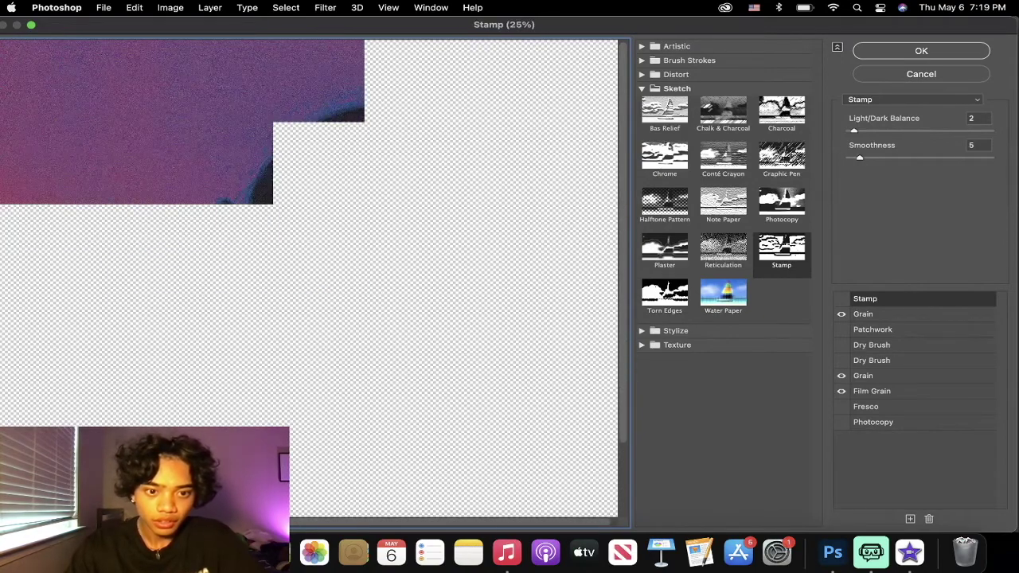
{"action": "key", "text": "super+minus"}
{"action": "key", "text": "super+minus"}
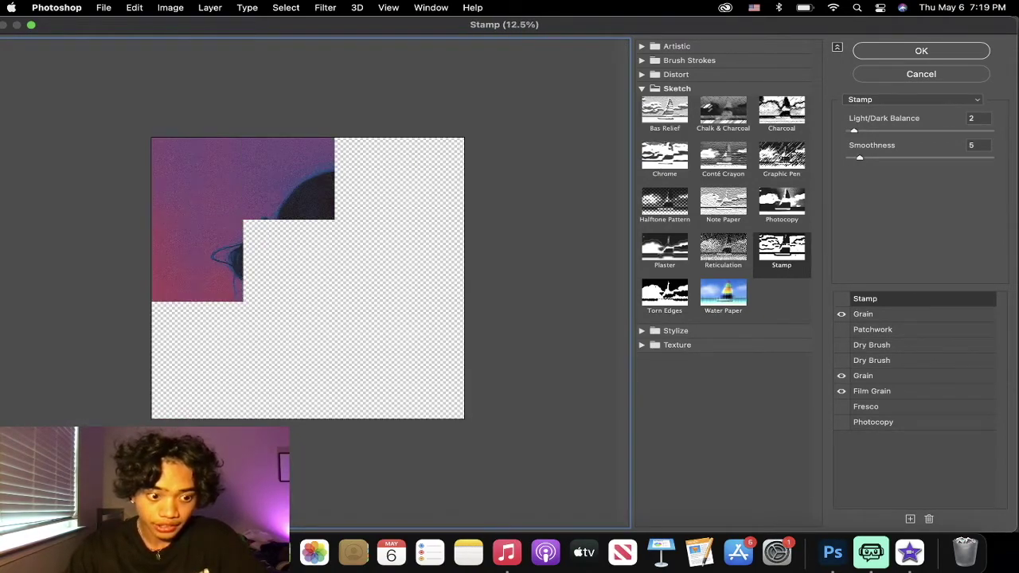
{"action": "key", "text": "super+plus"}
{"action": "key", "text": "super+minus"}
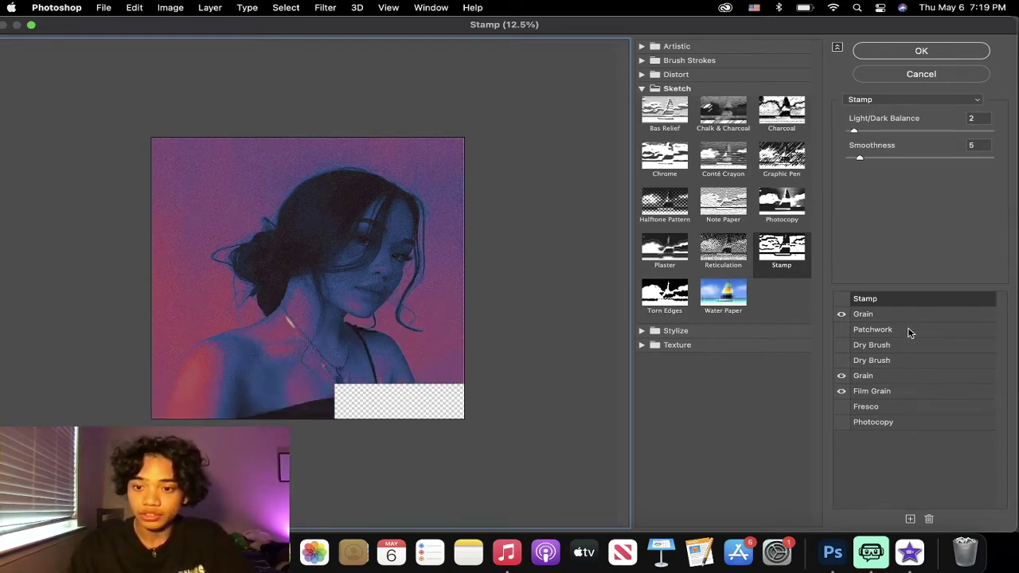
{"action": "left_click", "coordinate": [841, 391]}
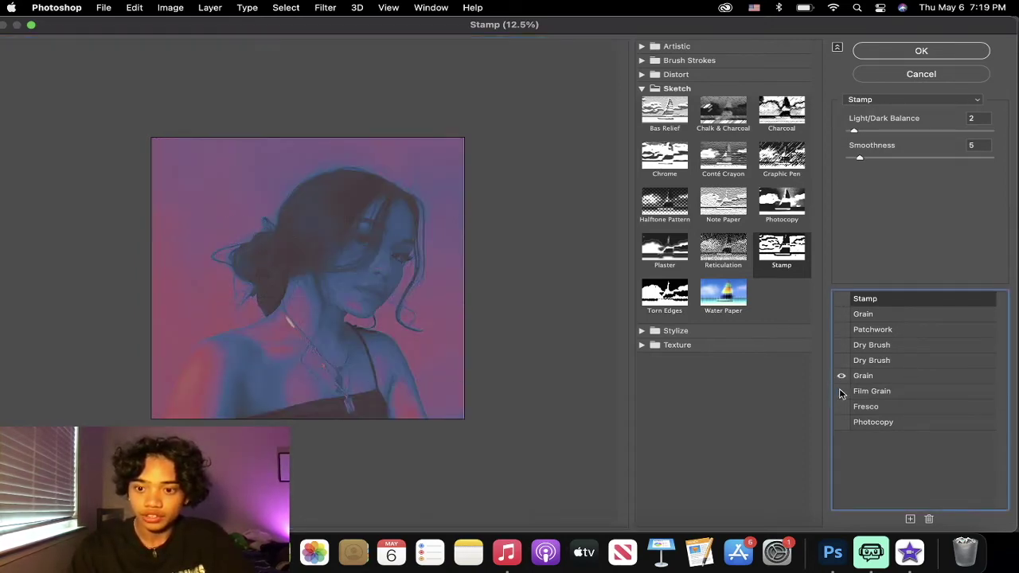
{"action": "left_click", "coordinate": [879, 375]}
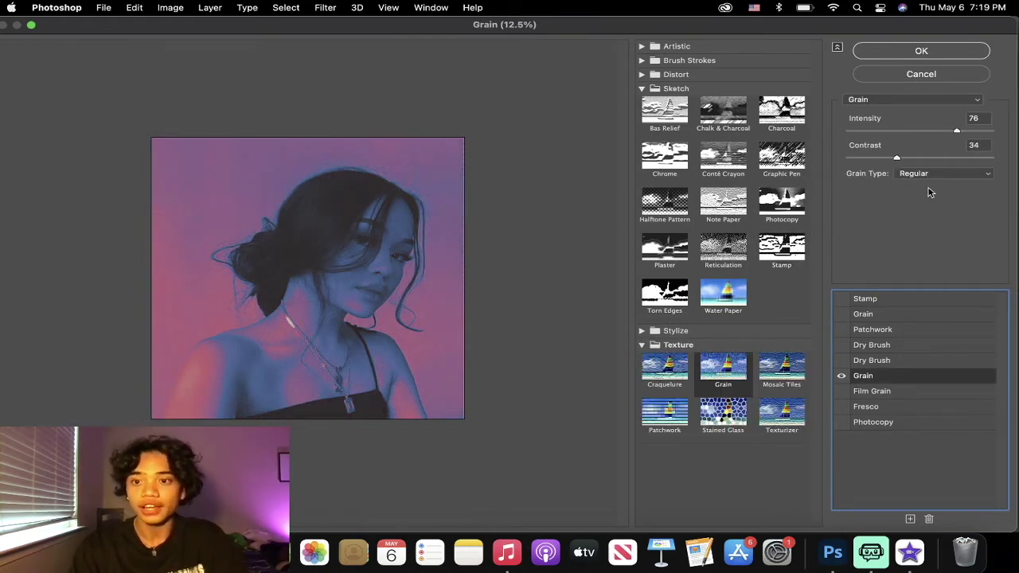
- Set the Grain effect to Regular type with Intensity 72 and Contrast 29, zooming the preview in
{"action": "left_click", "coordinate": [922, 177]}
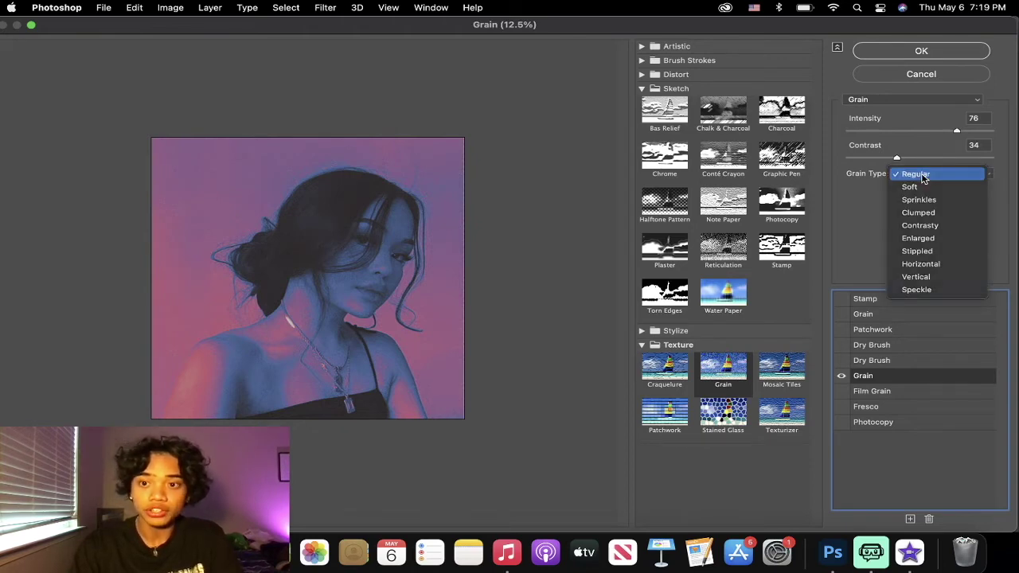
{"action": "left_click", "coordinate": [911, 174]}
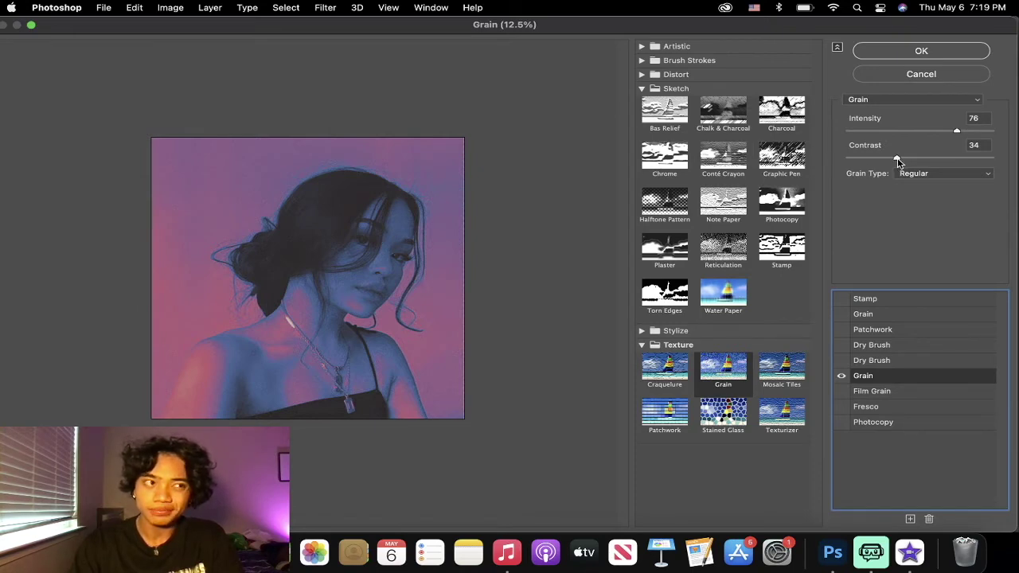
{"action": "left_click_drag", "start_coordinate": [898, 162], "coordinate": [860, 162]}
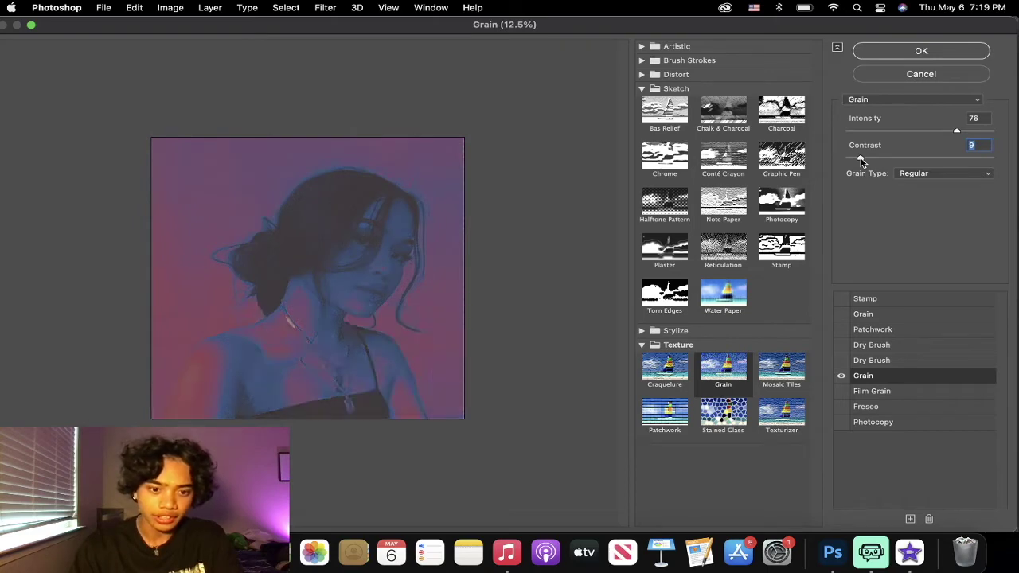
{"action": "left_click_drag", "start_coordinate": [860, 162], "coordinate": [890, 163]}
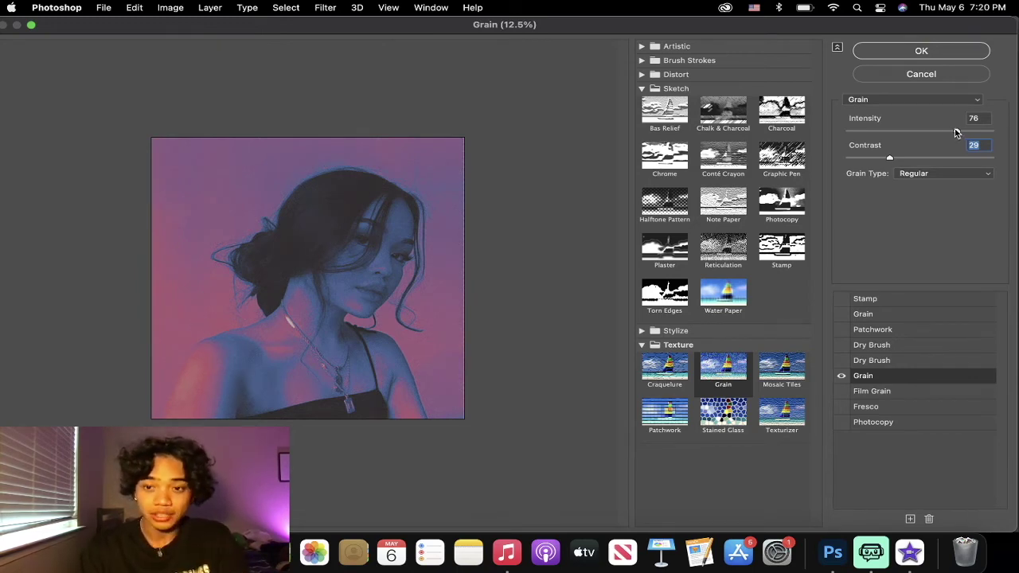
{"action": "left_click_drag", "start_coordinate": [956, 133], "coordinate": [888, 144]}
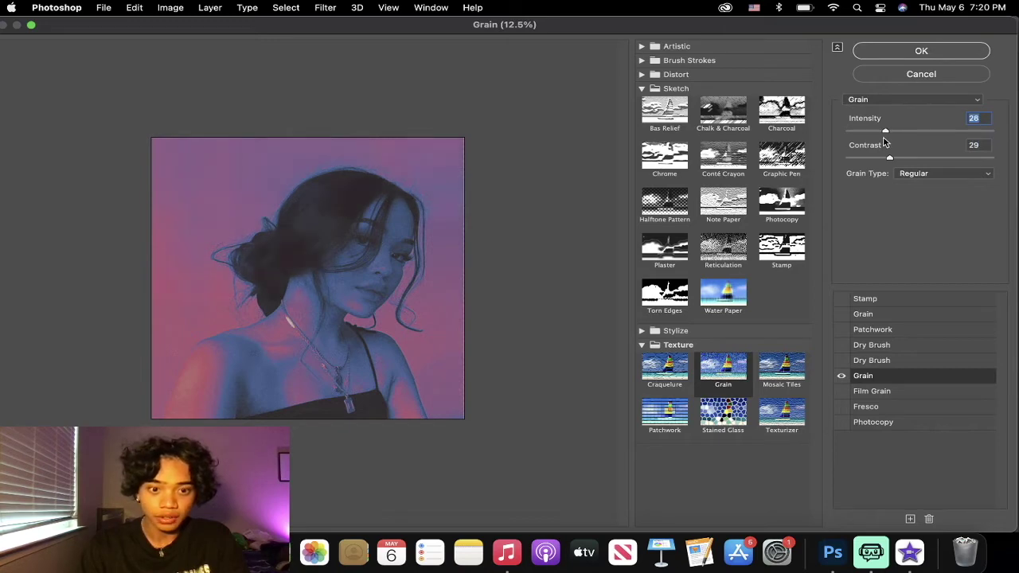
{"action": "left_click_drag", "start_coordinate": [884, 141], "coordinate": [938, 143]}
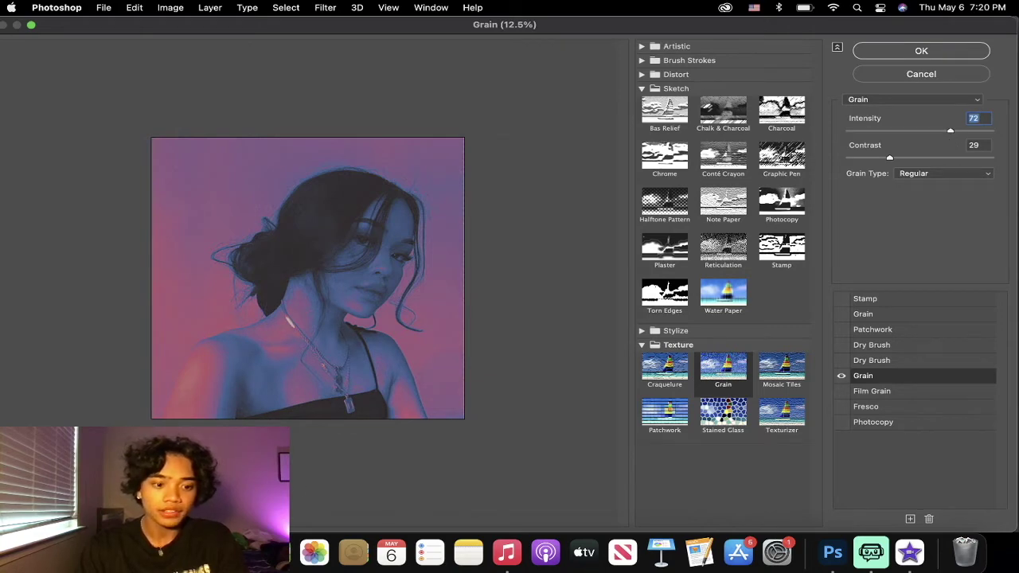
{"action": "key", "text": "super+equal"}
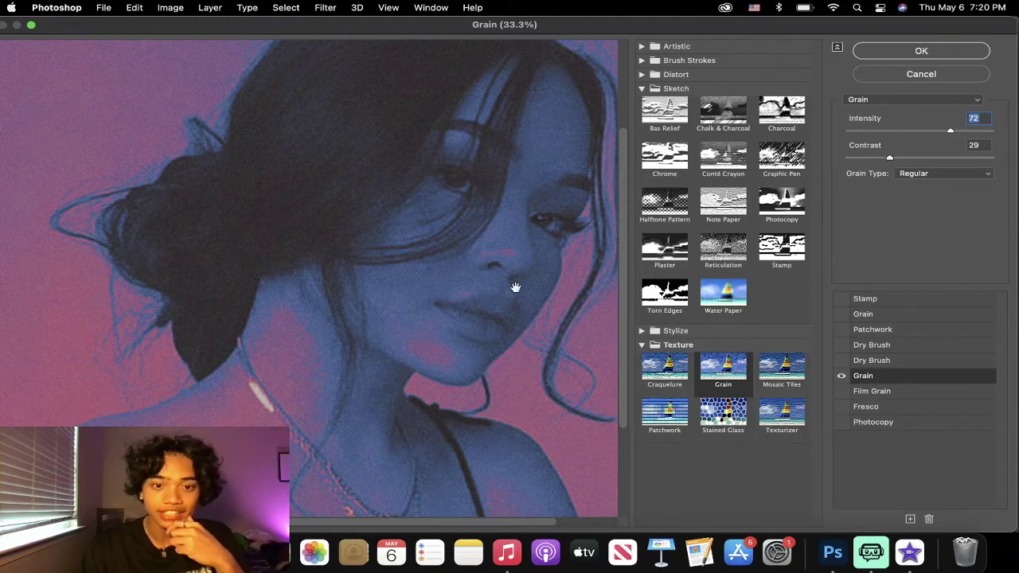
- Enable the upper Grain effect as Enlarged, Intensity 70, Contrast 47, and switch on Film Grain
{"action": "left_click", "coordinate": [842, 318]}
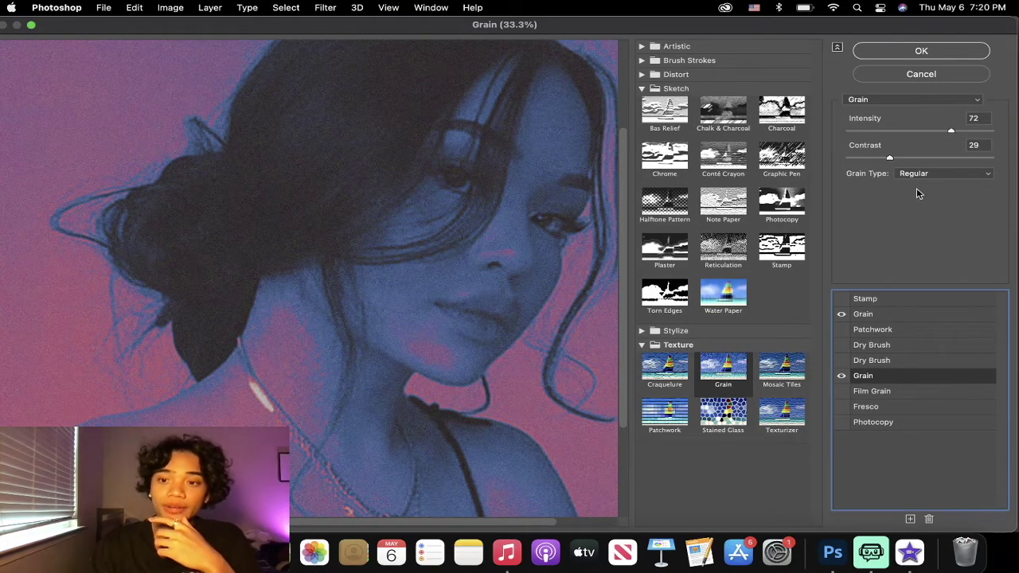
{"action": "left_click", "coordinate": [869, 316]}
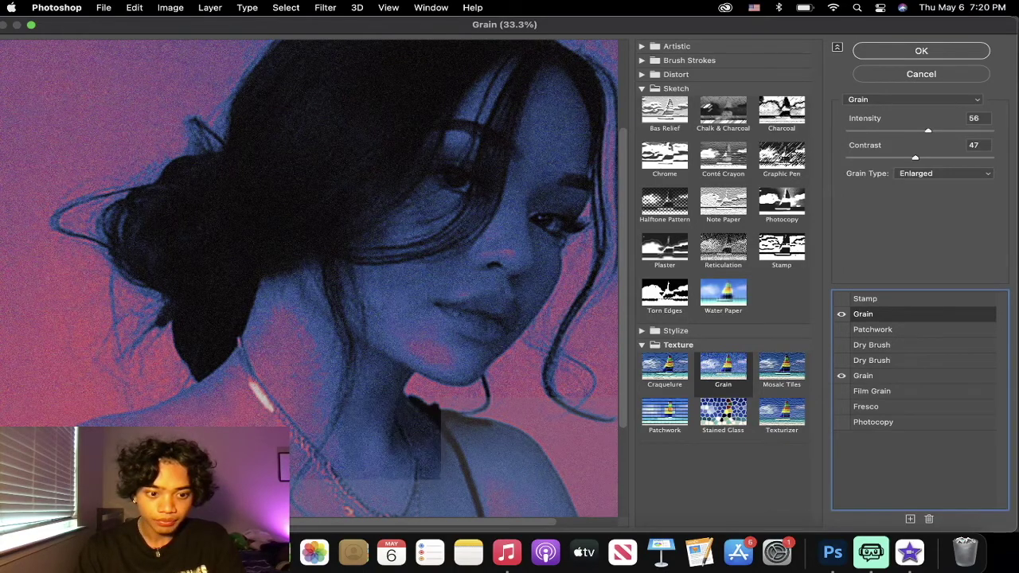
{"action": "key", "text": "super+equal"}
{"action": "key", "text": "super+equal"}
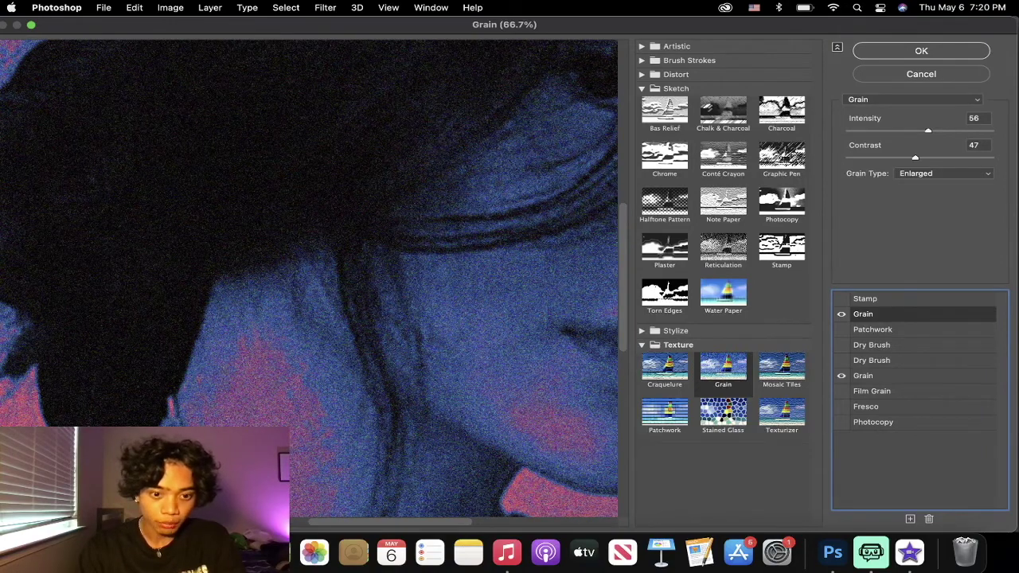
{"action": "key", "text": "super+minus"}
{"action": "key", "text": "super+minus"}
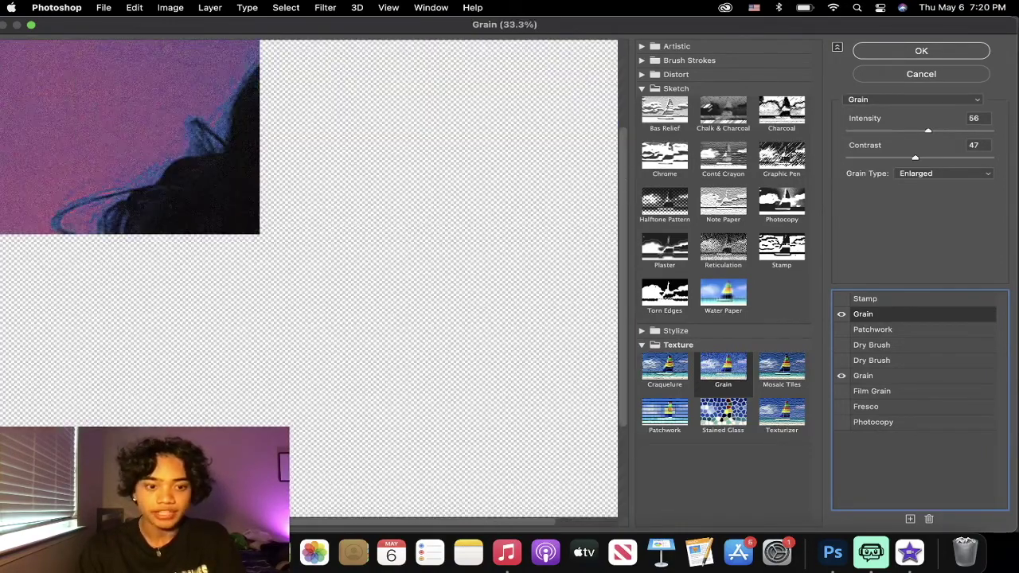
{"action": "key", "text": "super+plus"}
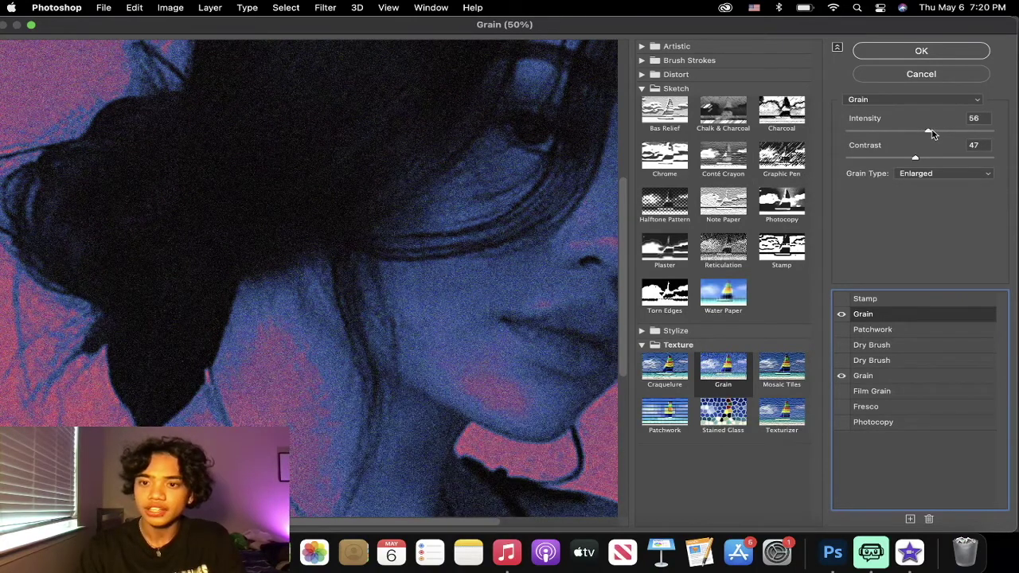
{"action": "left_click_drag", "start_coordinate": [928, 132], "coordinate": [954, 135]}
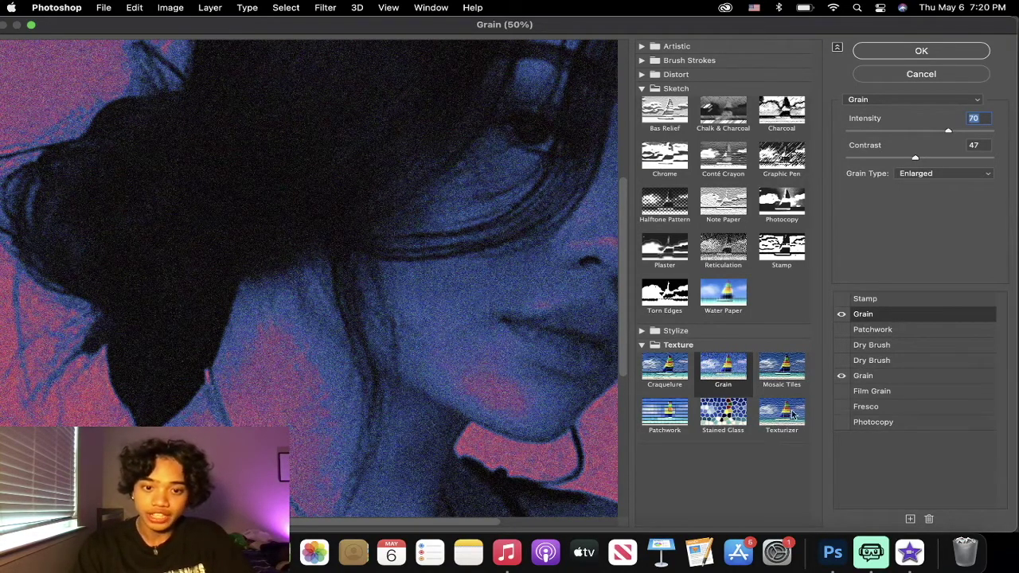
{"action": "key", "text": "super+minus"}
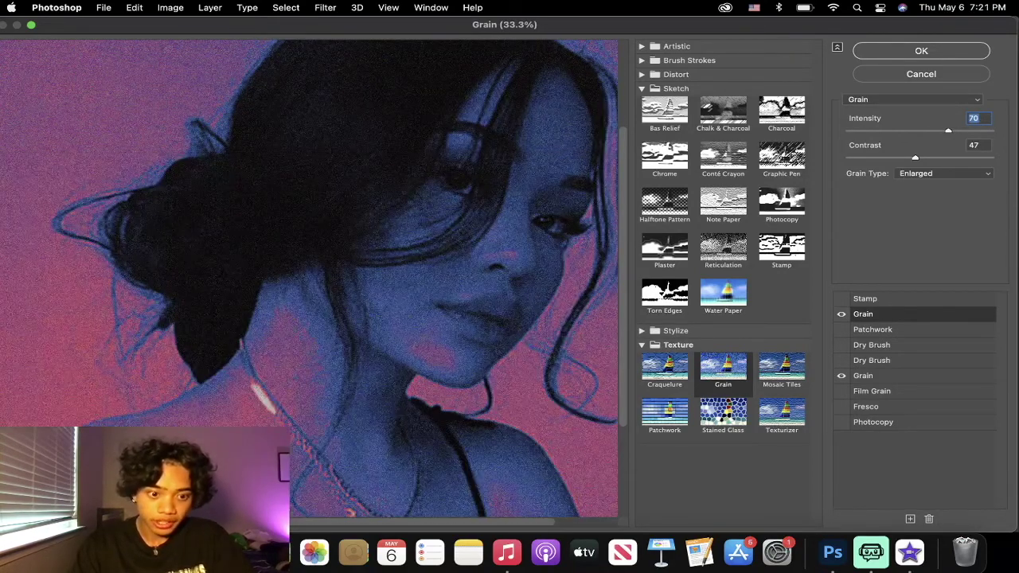
{"action": "left_click", "coordinate": [842, 392]}
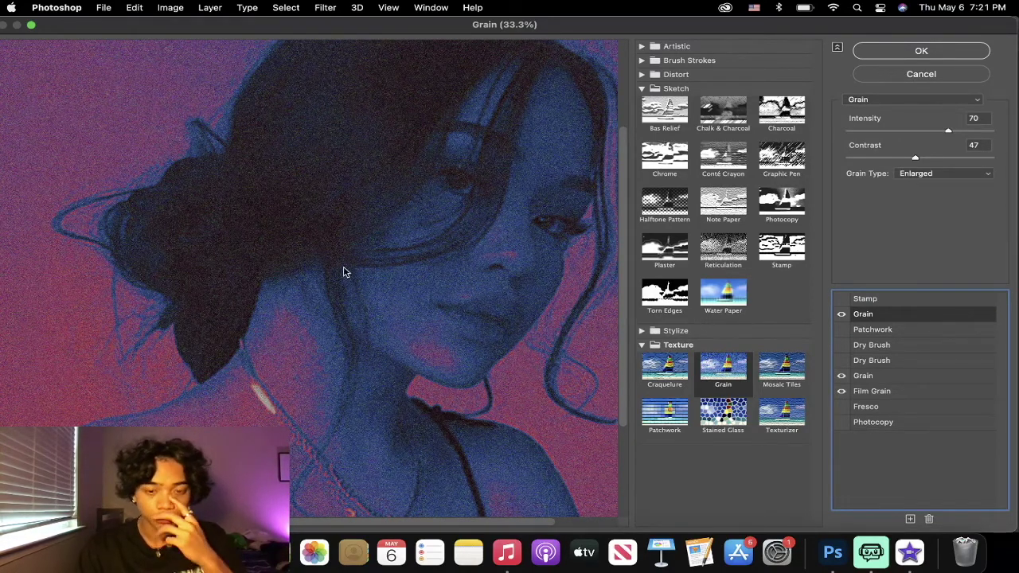
- Set Film Grain to Grain 8, Highlight Area 5, Intensity 0, and apply the stacked filters
{"action": "left_click", "coordinate": [914, 394]}
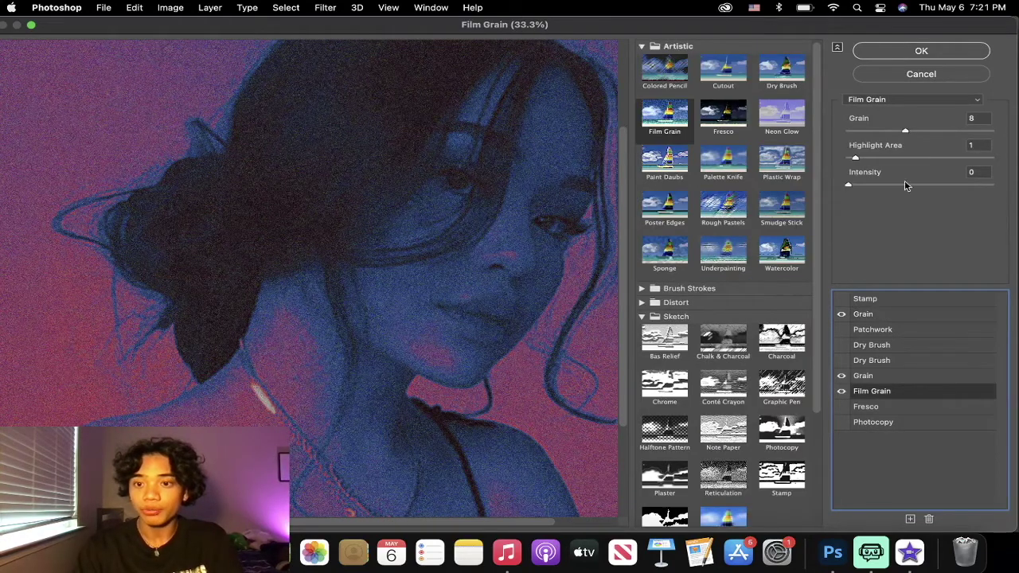
{"action": "left_click", "coordinate": [857, 159]}
{"action": "left_click_drag", "start_coordinate": [857, 162], "coordinate": [913, 164]}
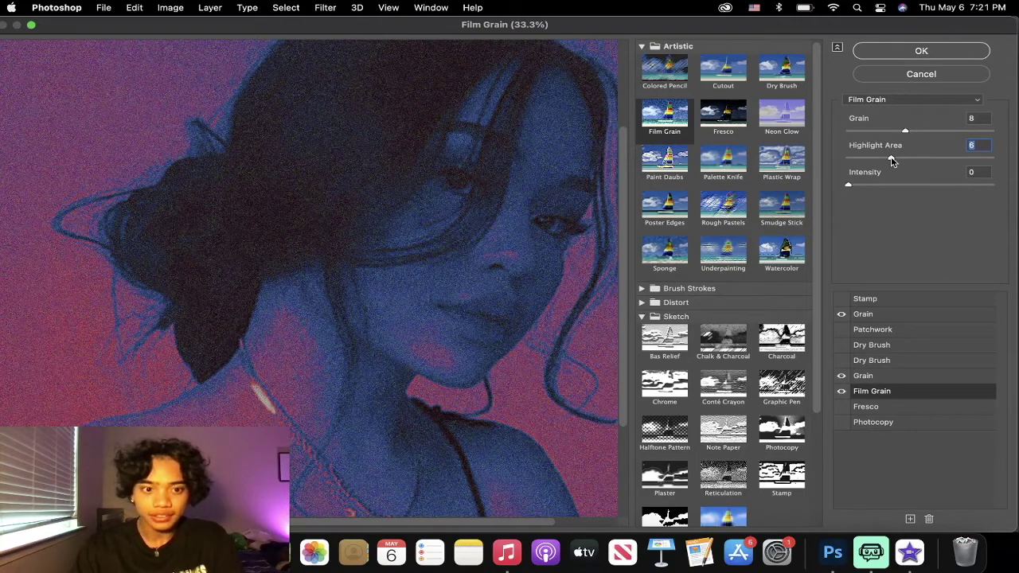
{"action": "left_click_drag", "start_coordinate": [892, 160], "coordinate": [883, 161]}
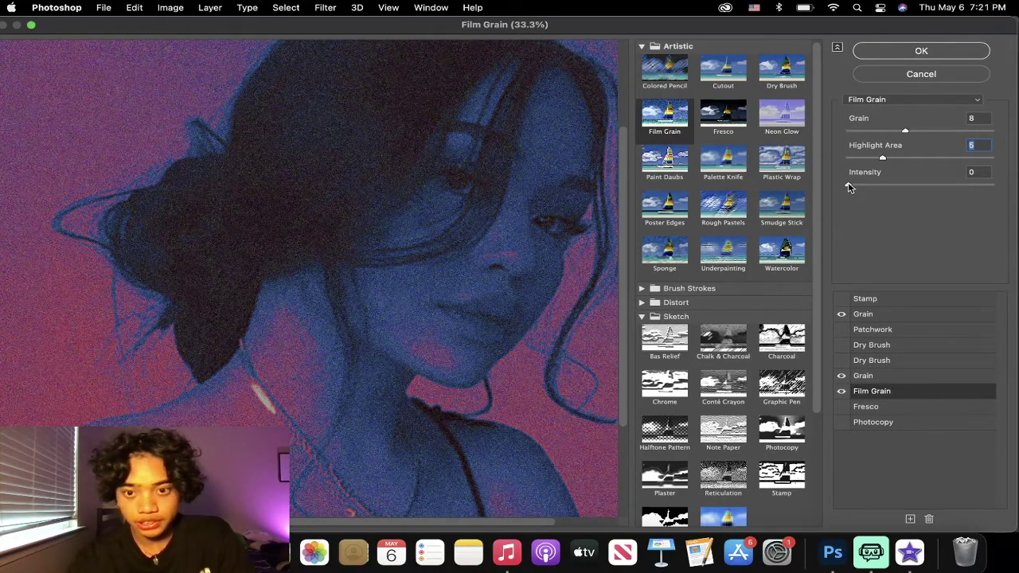
{"action": "left_click_drag", "start_coordinate": [849, 186], "coordinate": [957, 186]}
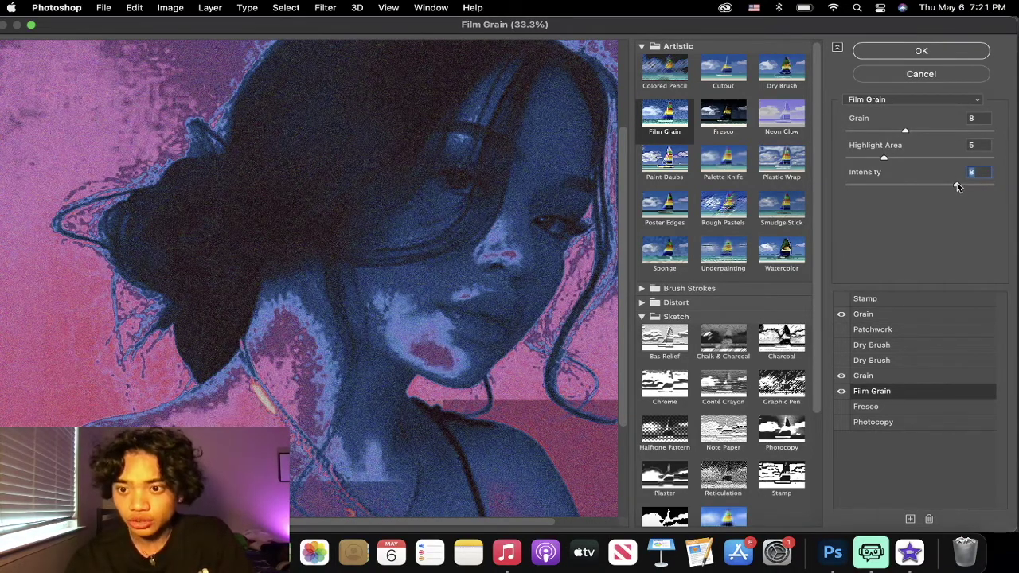
{"action": "left_click_drag", "start_coordinate": [957, 182], "coordinate": [813, 185]}
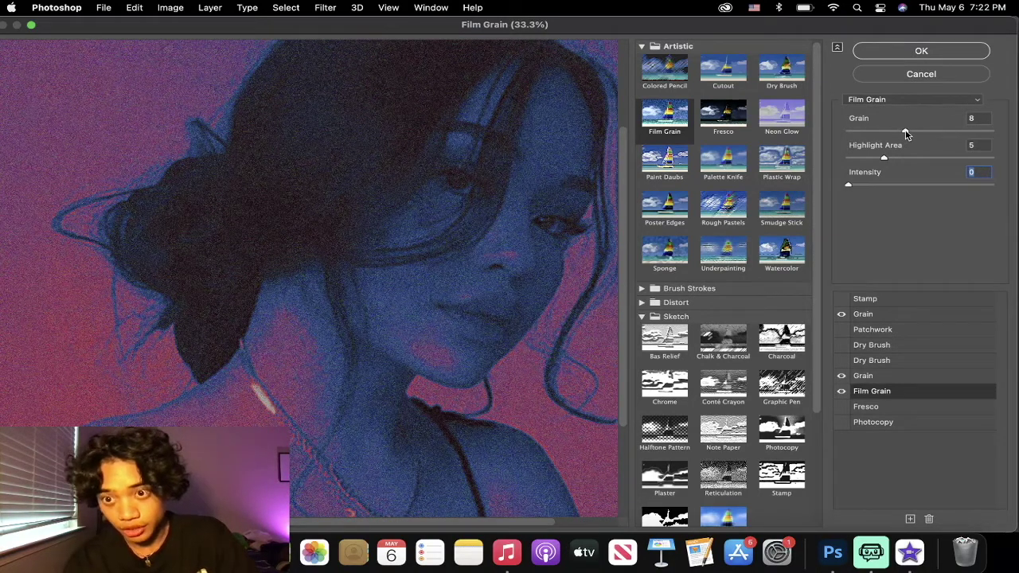
{"action": "left_click_drag", "start_coordinate": [906, 134], "coordinate": [925, 134]}
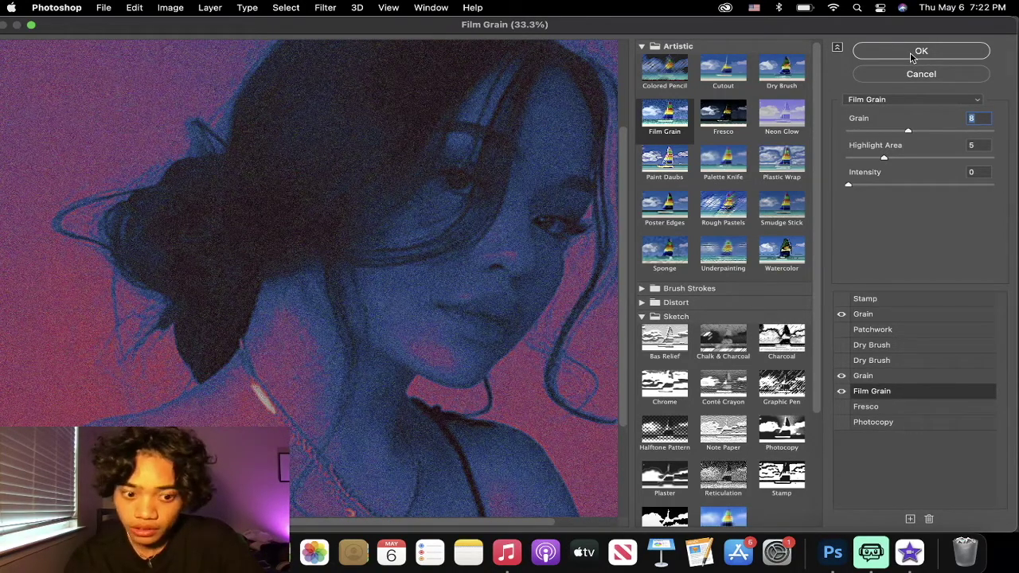
{"action": "left_click", "coordinate": [916, 52]}
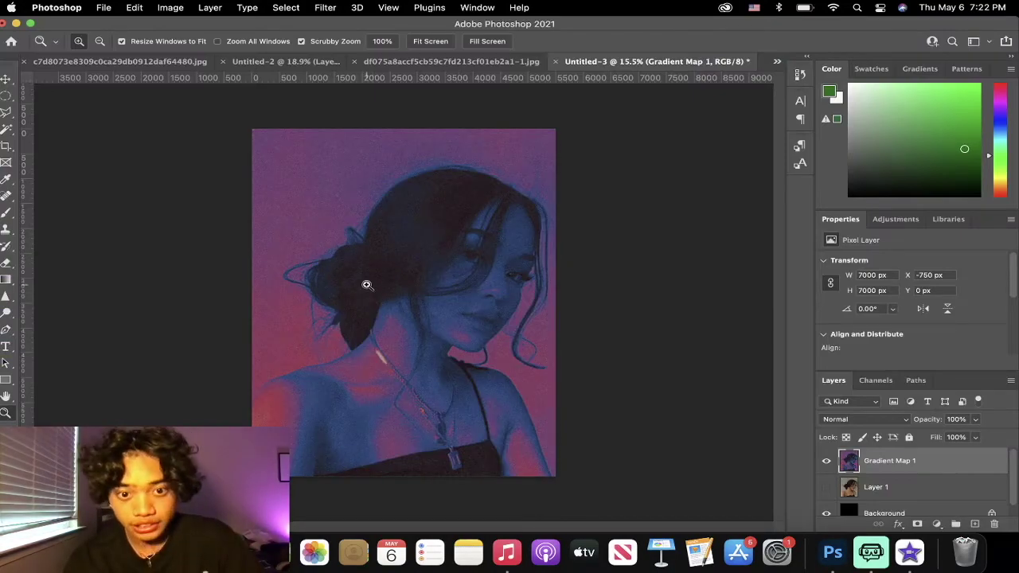
- Add a new Layer 2 and pick a soft round brush with white as the colour
{"action": "mouse_move", "coordinate": [366, 284]}
{"action": "left_mouse_down"}
{"action": "mouse_move", "coordinate": [414, 326]}
{"action": "mouse_move", "coordinate": [369, 289]}
{"action": "left_mouse_up"}
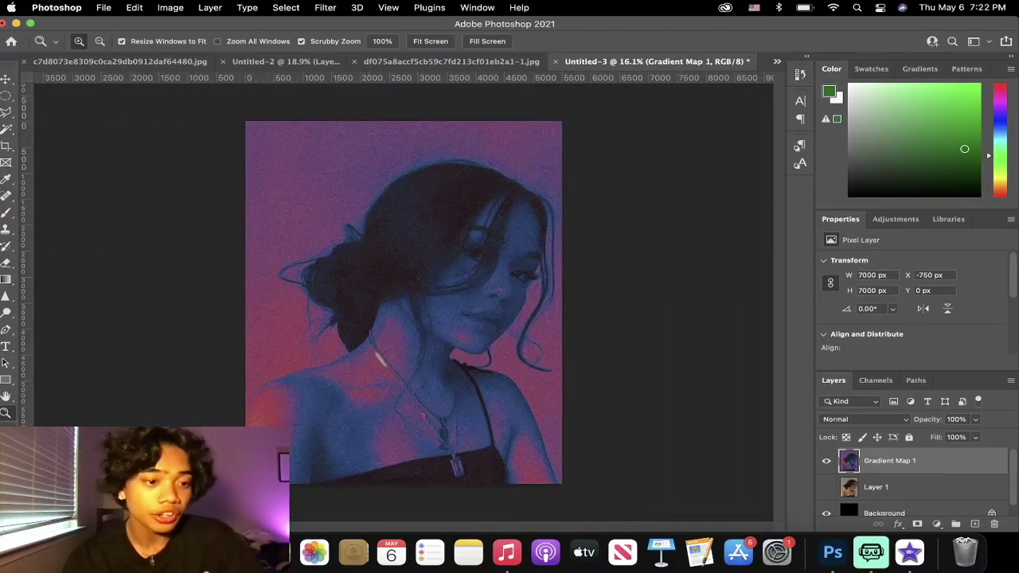
{"action": "left_click", "coordinate": [5, 213]}
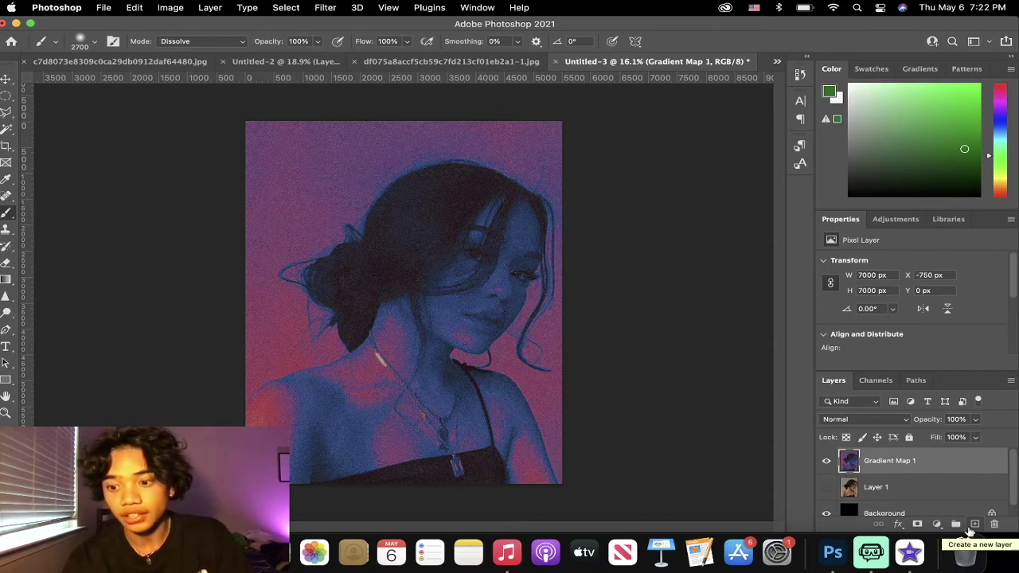
{"action": "left_click", "coordinate": [975, 526]}
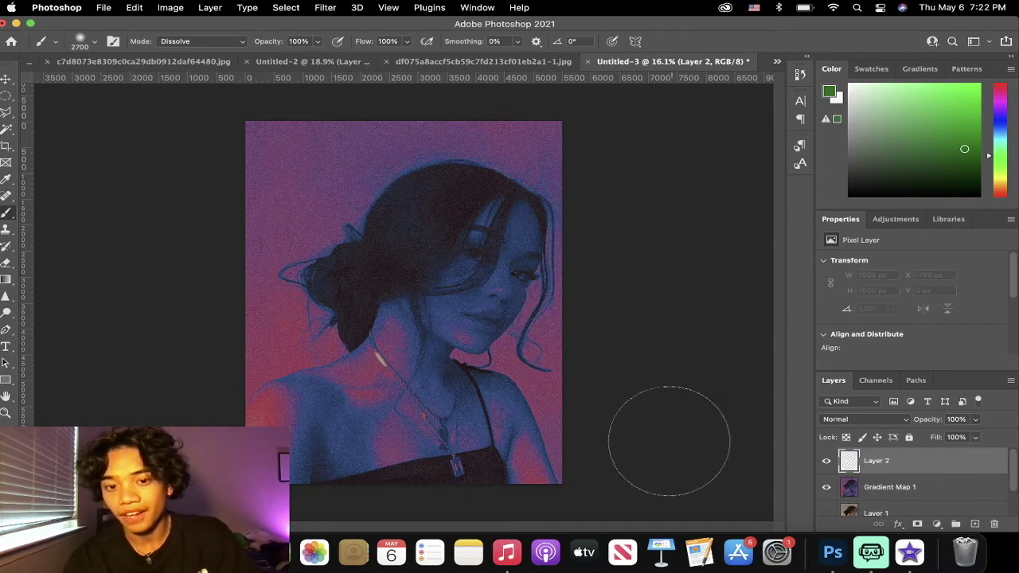
{"action": "key", "text": "x"}
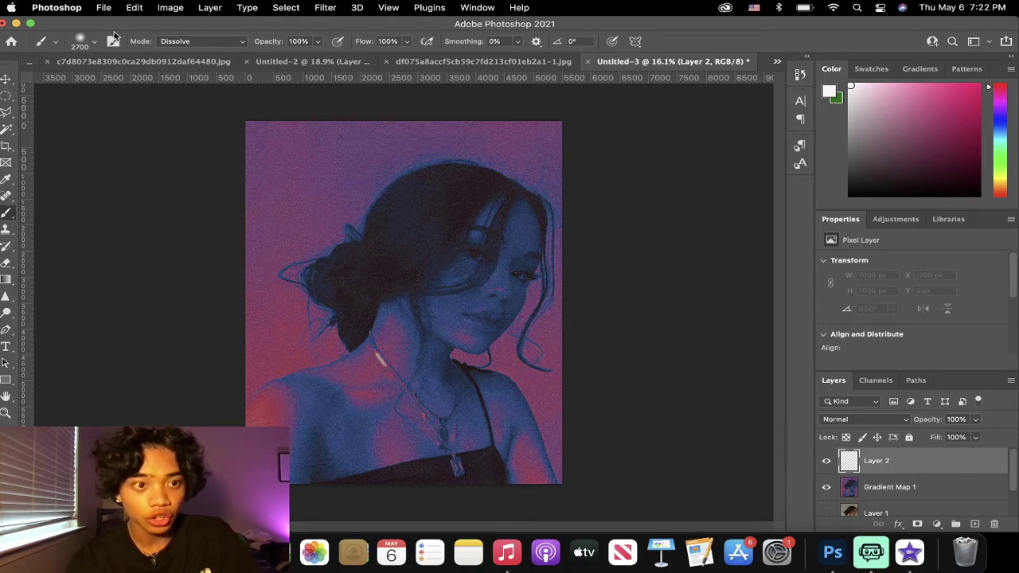
{"action": "left_click", "coordinate": [89, 46]}
{"action": "left_click", "coordinate": [89, 205]}
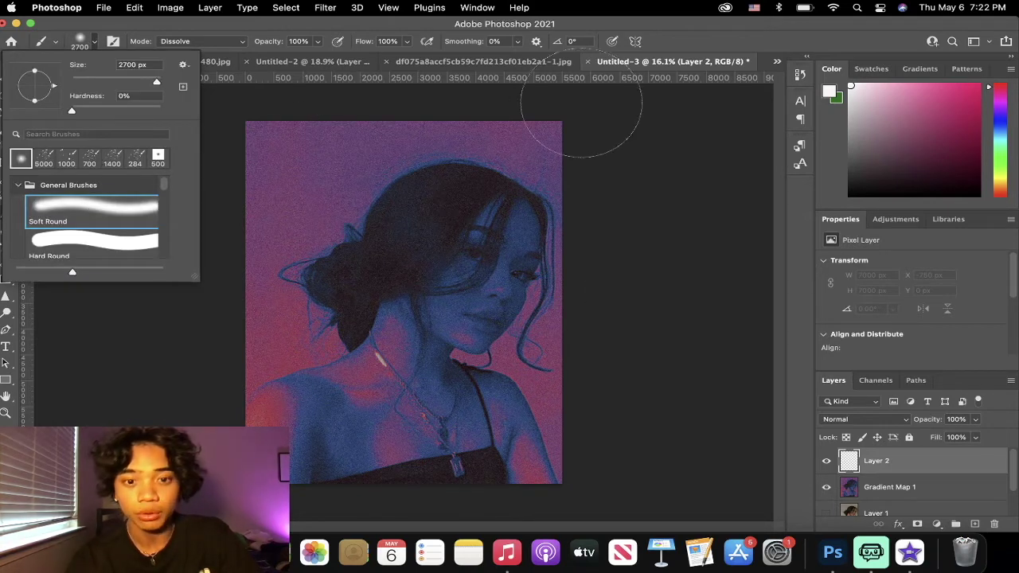
{"action": "left_click", "coordinate": [94, 46]}
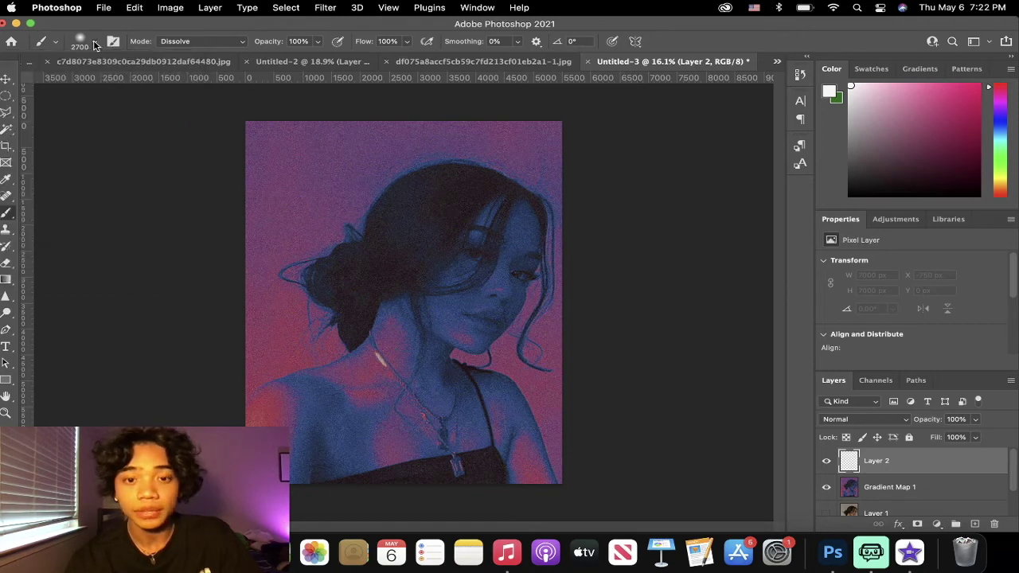
- Paint grainy white glows at the top-right and lower-right corners, then make green the foreground
{"action": "left_click_drag", "start_coordinate": [571, 121], "coordinate": [609, 228]}
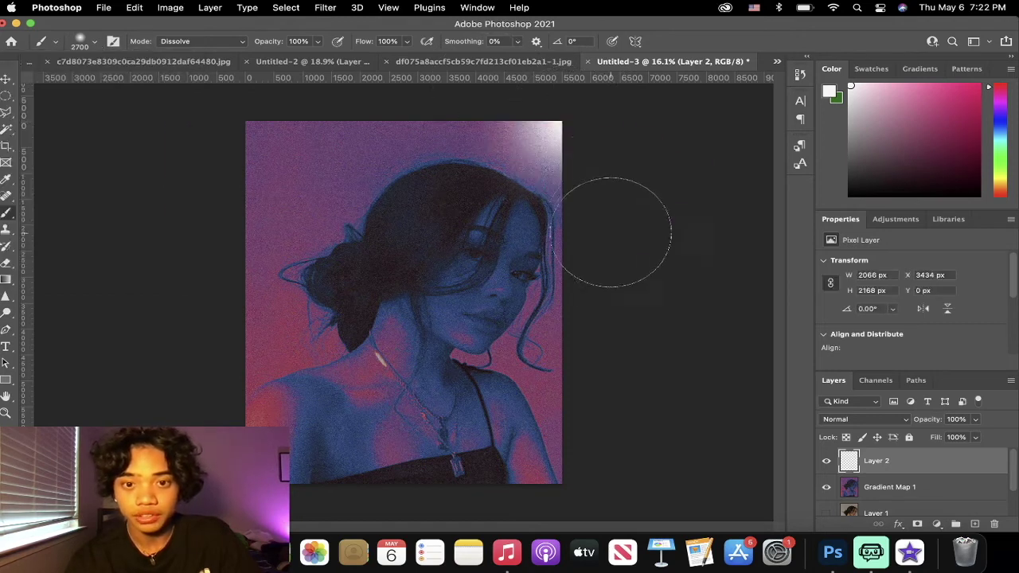
{"action": "key", "text": "cmd+z"}
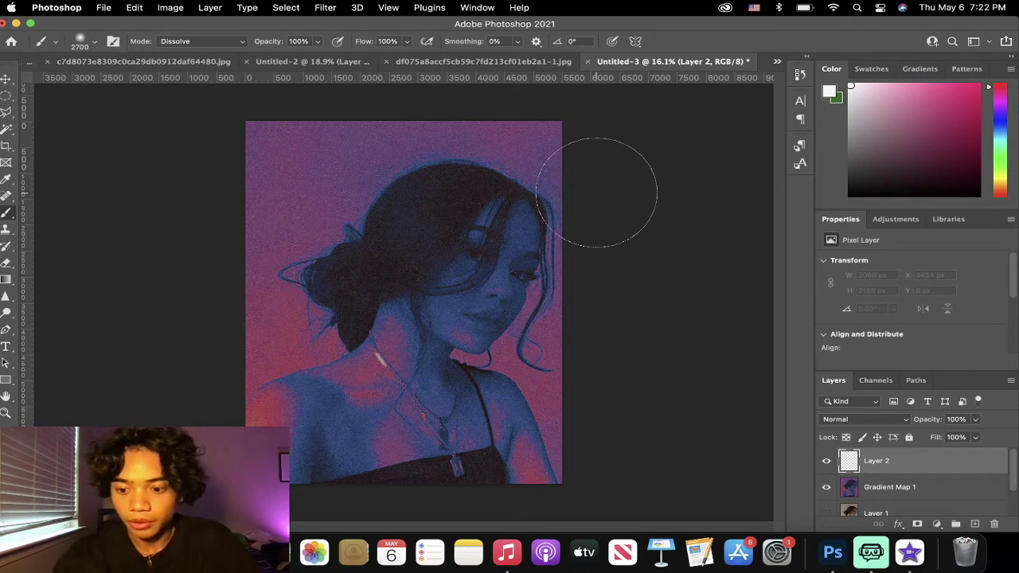
{"action": "key", "text": "bracketright"}
{"action": "key", "text": "bracketright"}
{"action": "key", "text": "bracketright"}
{"action": "key", "text": "bracketright"}
{"action": "key", "text": "bracketright"}
{"action": "key", "text": "bracketright"}
{"action": "key", "text": "bracketright"}
{"action": "key", "text": "bracketright"}
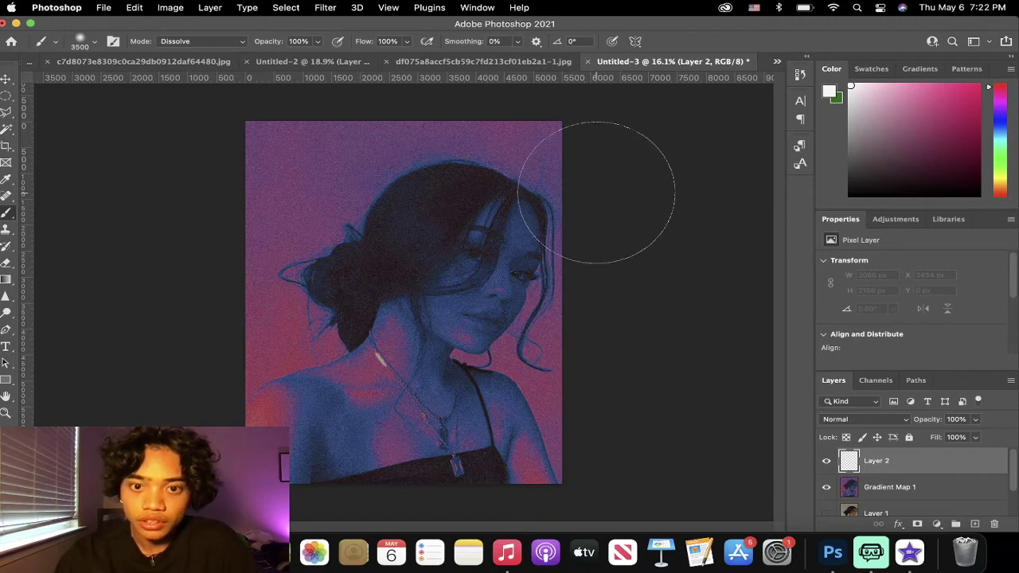
{"action": "left_click_drag", "start_coordinate": [569, 106], "coordinate": [577, 123]}
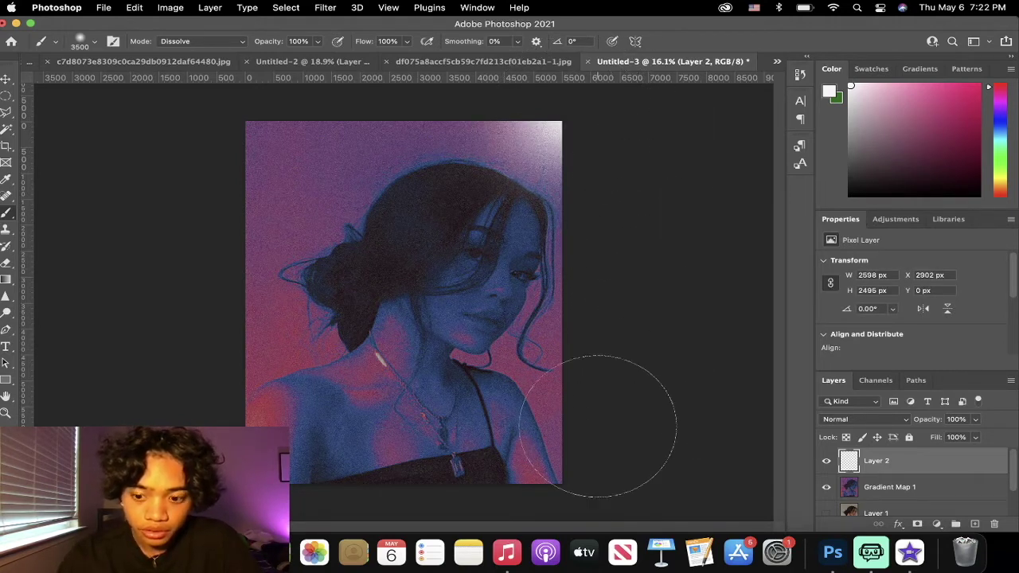
{"action": "key", "text": "bracketleft"}
{"action": "key", "text": "bracketleft"}
{"action": "key", "text": "bracketleft"}
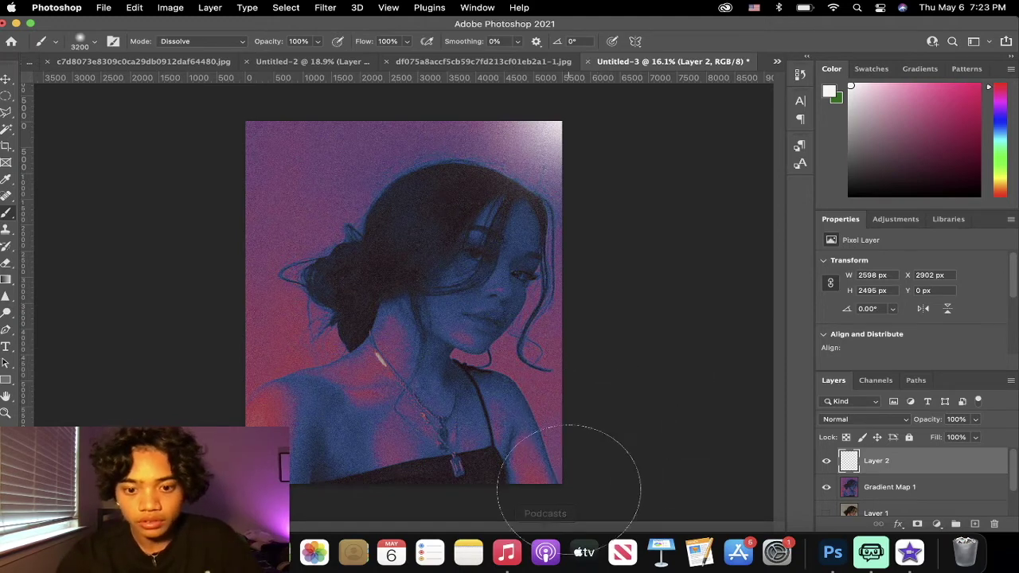
{"action": "mouse_move", "coordinate": [603, 433]}
{"action": "left_mouse_down"}
{"action": "mouse_move", "coordinate": [591, 470]}
{"action": "mouse_move", "coordinate": [462, 518]}
{"action": "left_mouse_up"}
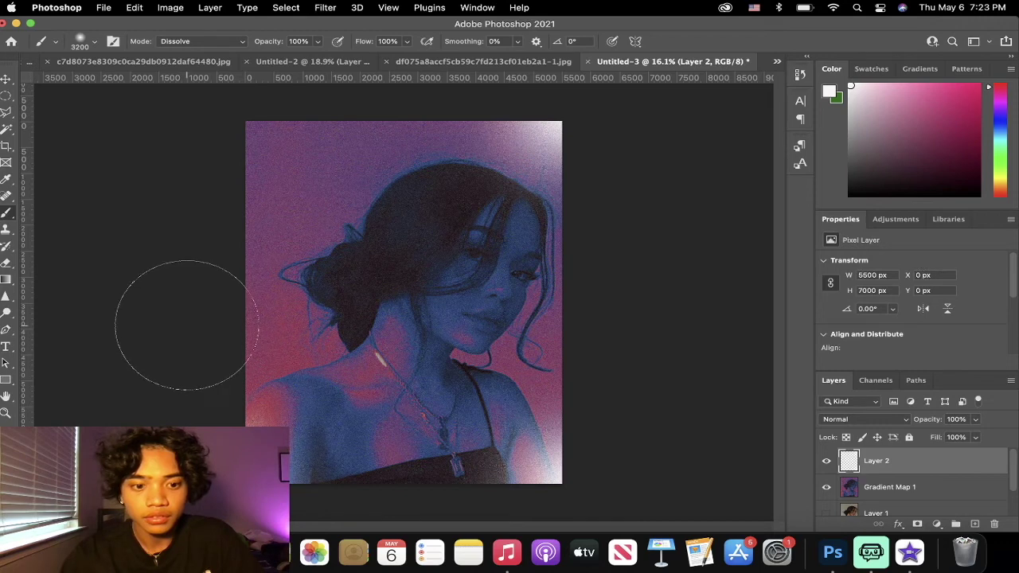
{"action": "mouse_move", "coordinate": [182, 193]}
{"action": "left_mouse_down"}
{"action": "mouse_move", "coordinate": [198, 121]}
{"action": "mouse_move", "coordinate": [222, 105]}
{"action": "mouse_move", "coordinate": [293, 168]}
{"action": "left_mouse_up"}
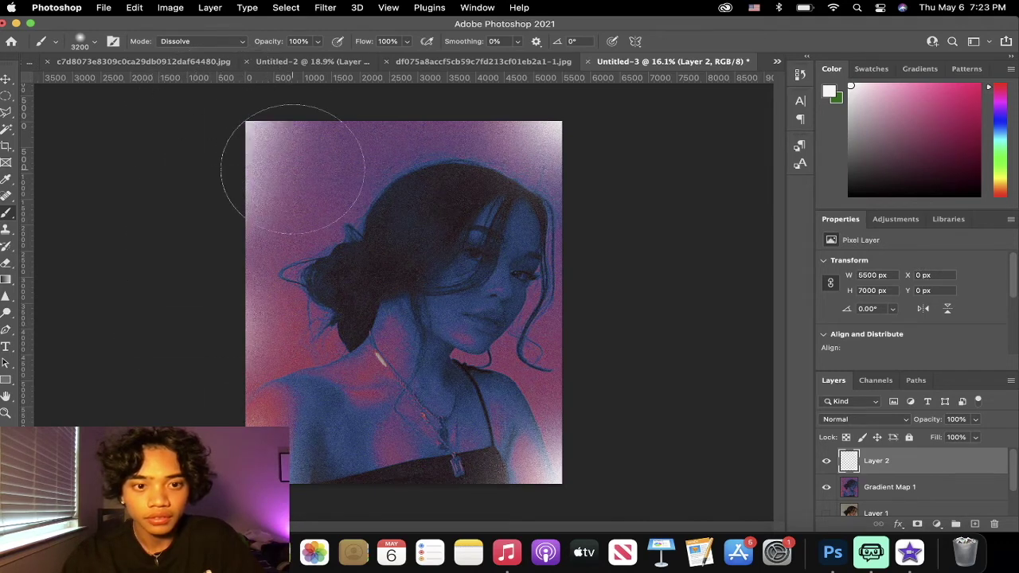
{"action": "key", "text": "super+z"}
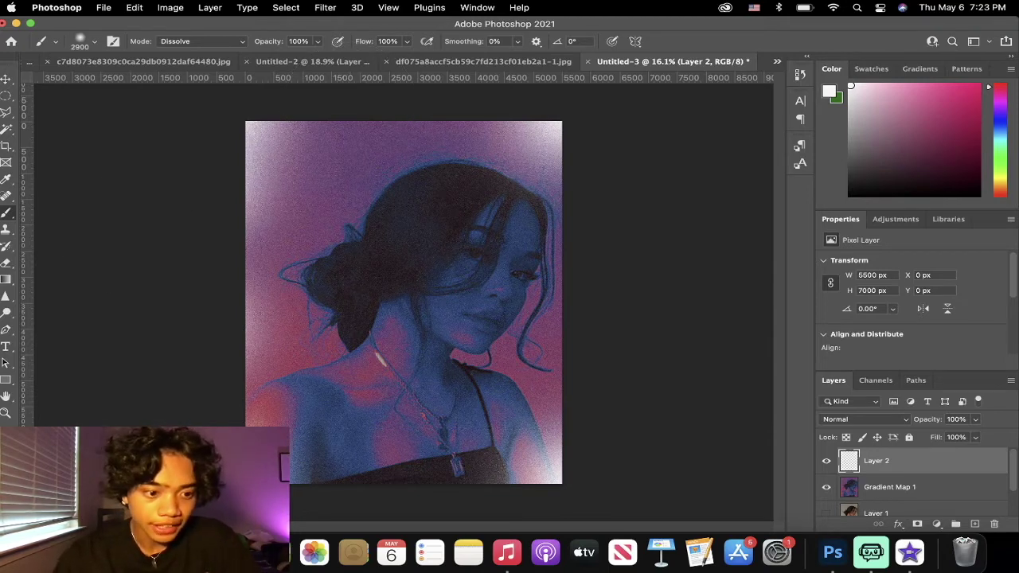
{"action": "key", "text": "x"}
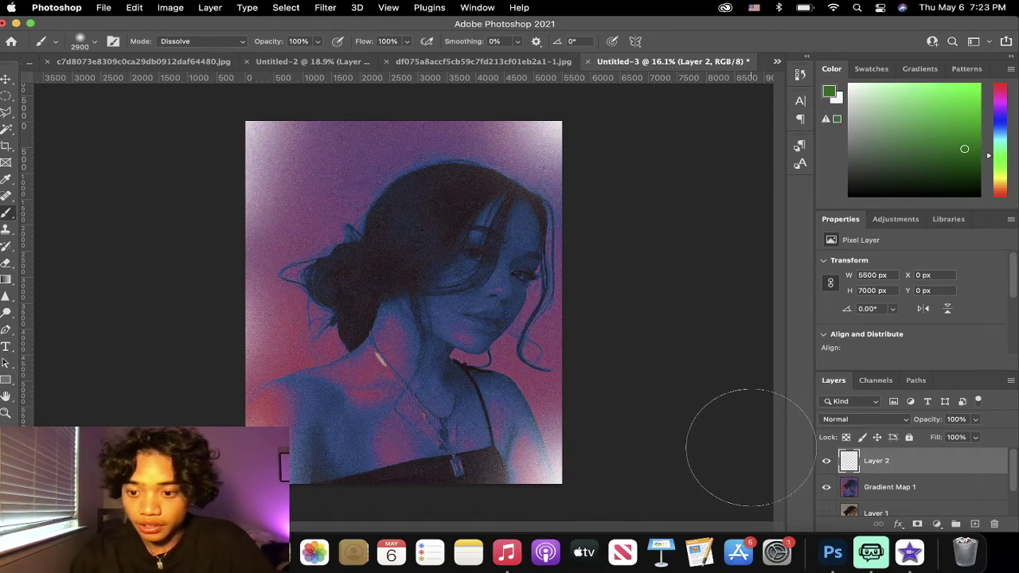
- Paint a green Dissolve glow in the lower-right corner on new Layer 3, blended as Hard Light
{"action": "left_click", "coordinate": [974, 524]}
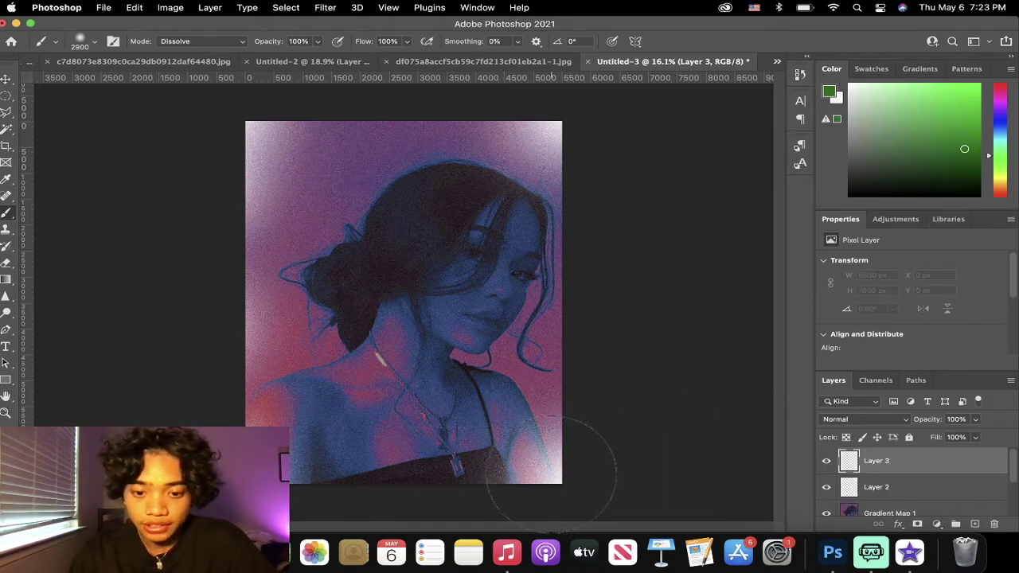
{"action": "left_click", "coordinate": [579, 458]}
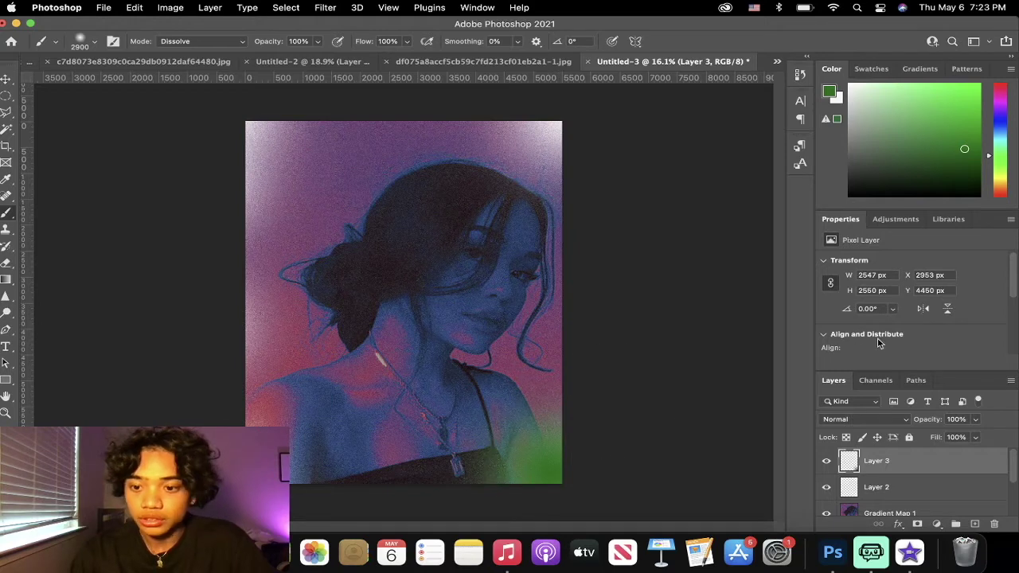
{"action": "left_click", "coordinate": [870, 421]}
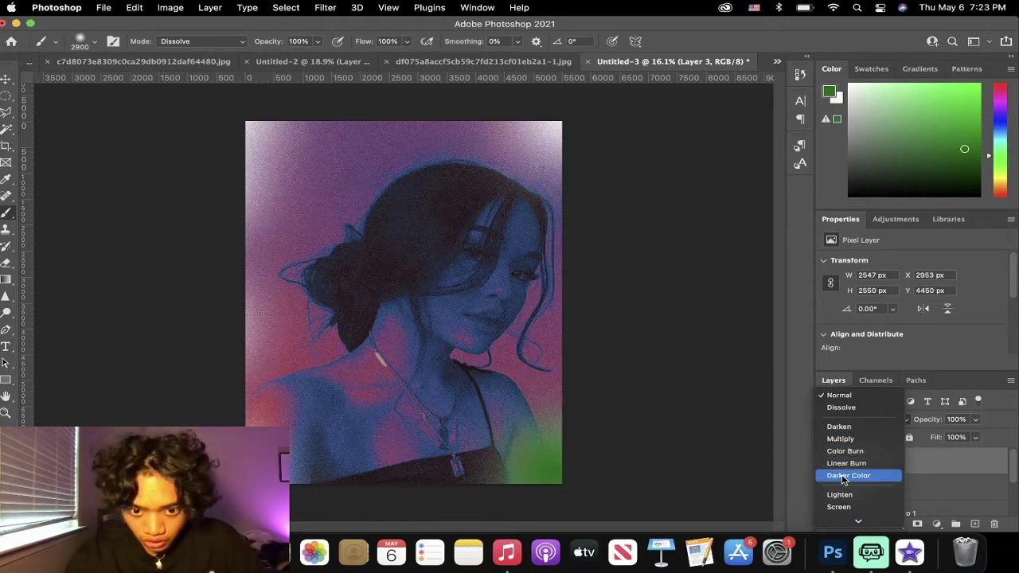
{"action": "scroll", "coordinate": [836, 497], "scroll_direction": "down", "scroll_amount": 3}
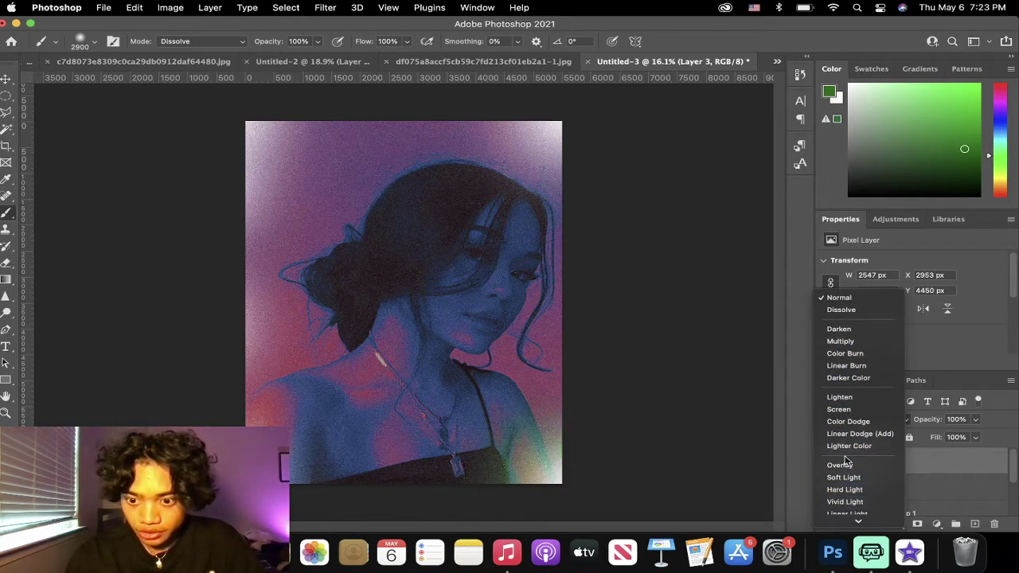
{"action": "scroll", "coordinate": [844, 478], "scroll_direction": "down", "scroll_amount": 4}
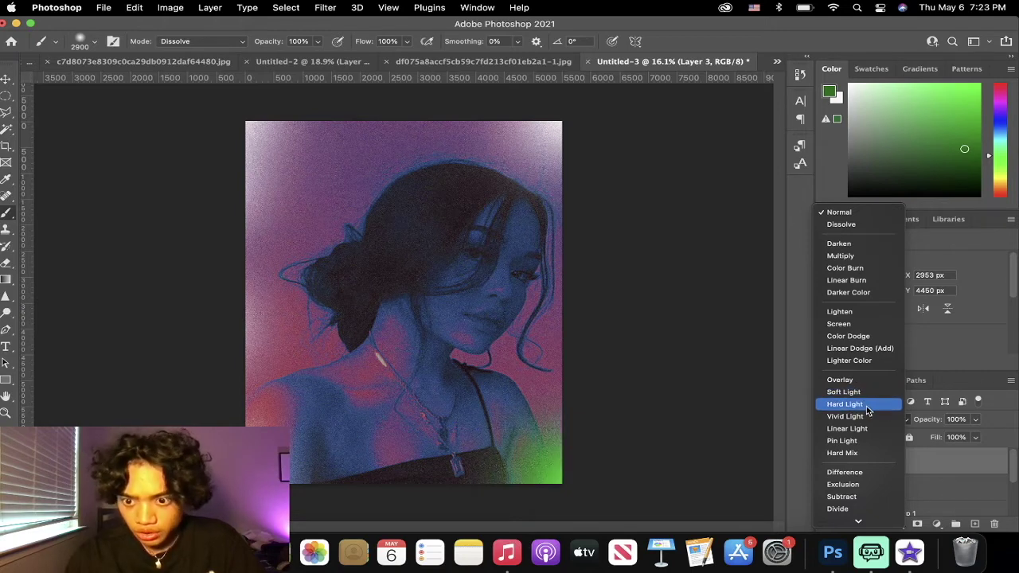
{"action": "left_click", "coordinate": [868, 407]}
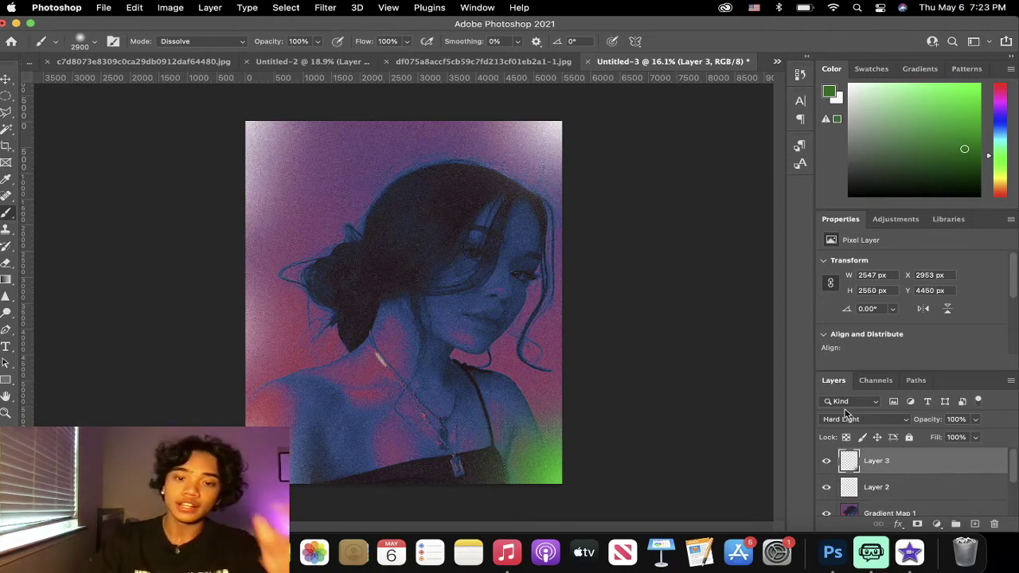
{"action": "scroll", "coordinate": [904, 470], "scroll_direction": "down", "scroll_amount": 2}
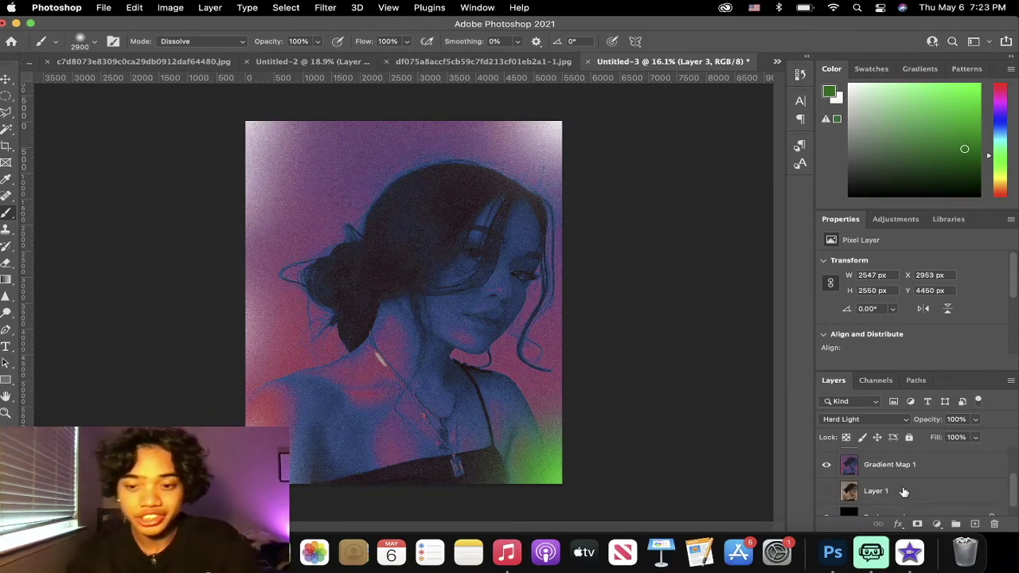
{"action": "scroll", "coordinate": [904, 492], "scroll_direction": "up", "scroll_amount": 1}
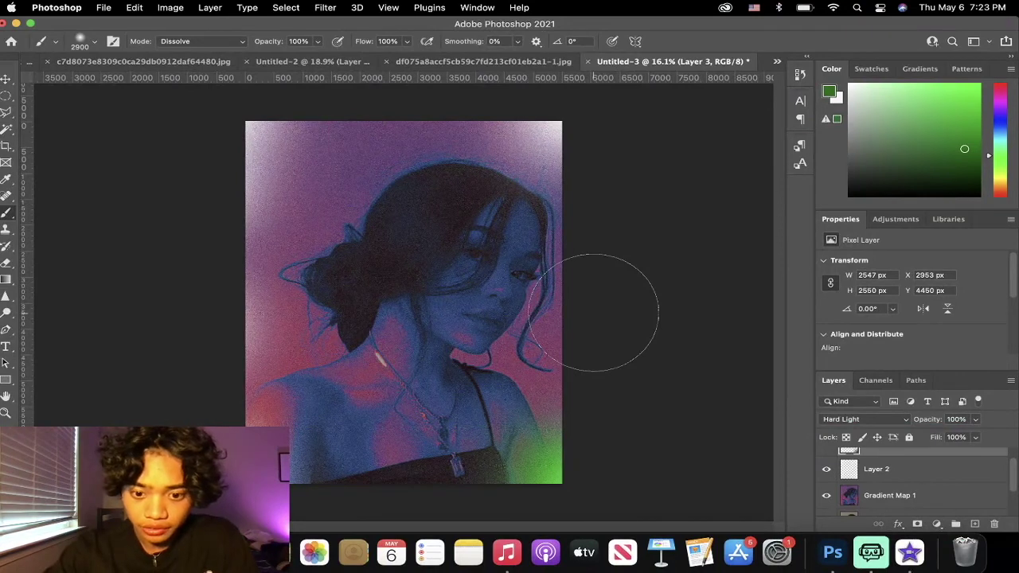
{"action": "key", "text": "F2"}
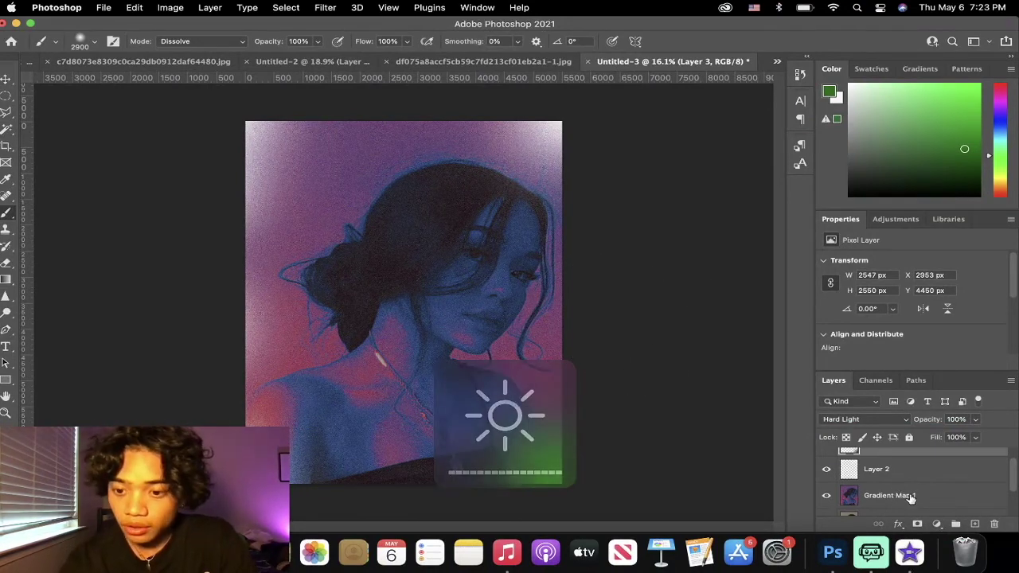
- Group the layers from Gradient Map 1 through Layer 3 into Group 1
{"action": "scroll", "coordinate": [905, 494], "scroll_direction": "down", "scroll_amount": 2}
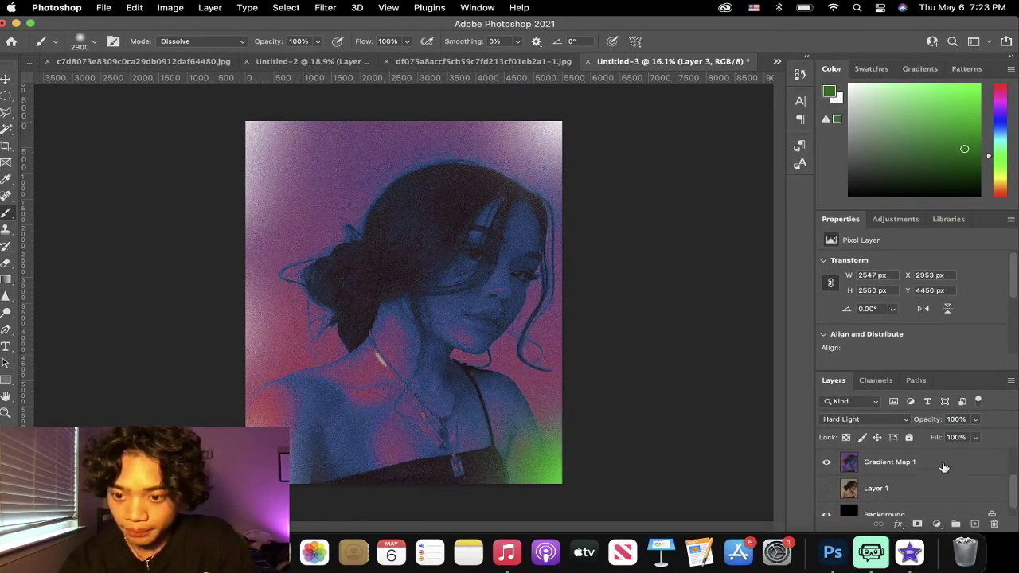
{"action": "left_click", "coordinate": [943, 460]}
{"action": "scroll", "coordinate": [945, 468], "scroll_direction": "up", "scroll_amount": 2}
{"action": "left_click", "coordinate": [959, 463]}
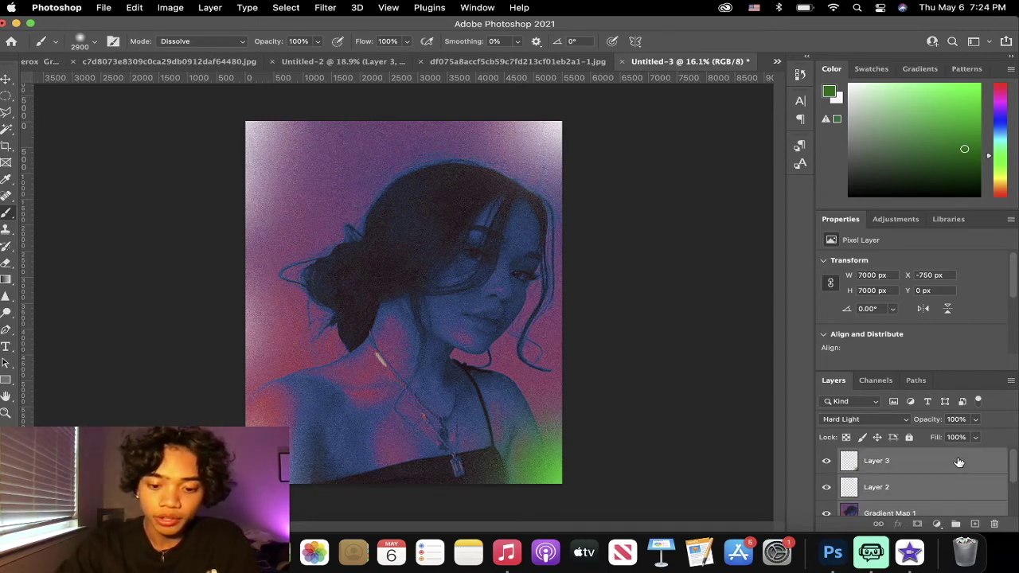
{"action": "key", "text": "super+g"}
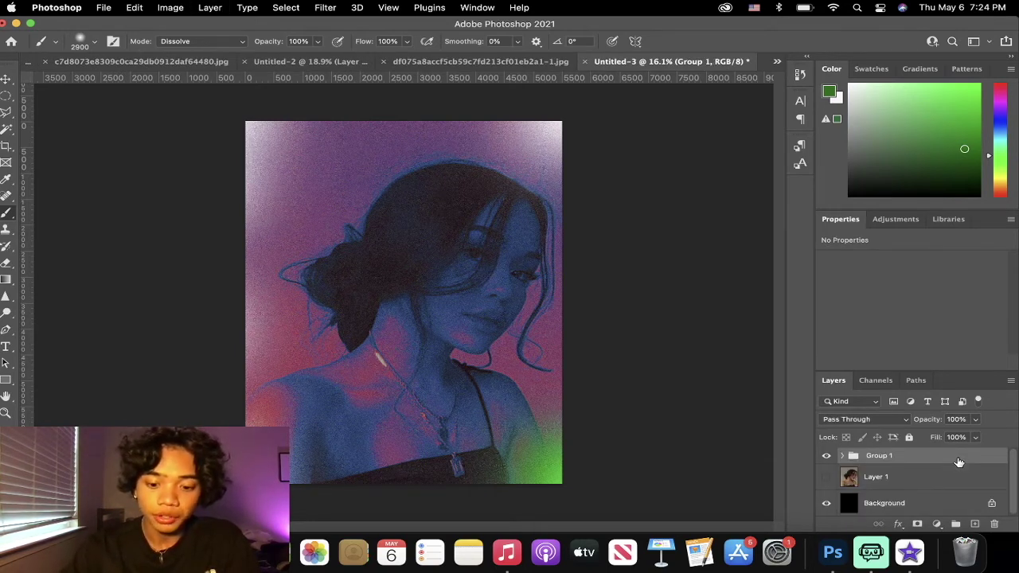
- Duplicate Group 1, hide the original, and merge the copy into one layer
{"action": "key", "text": "super+j"}
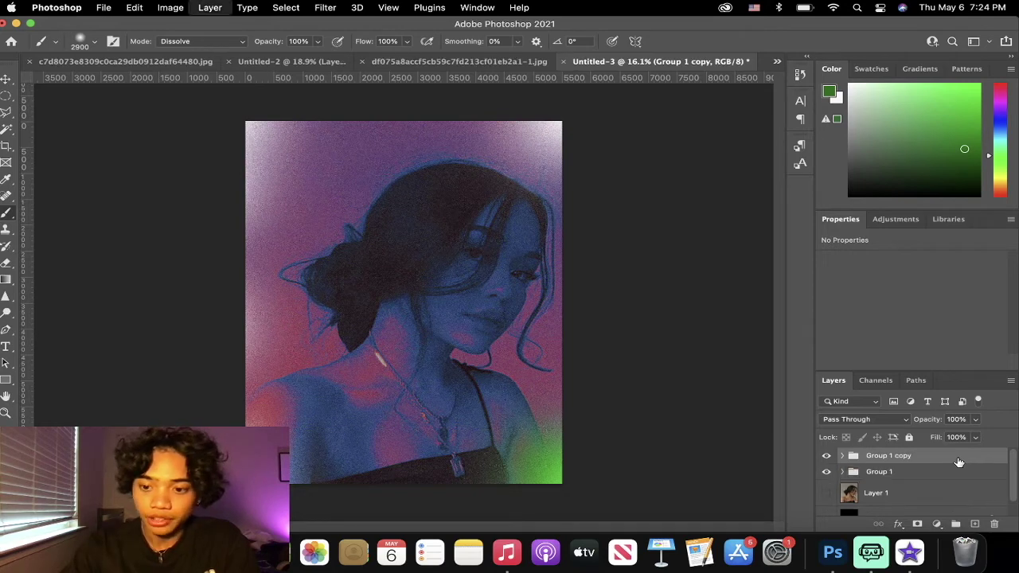
{"action": "left_click", "coordinate": [827, 472]}
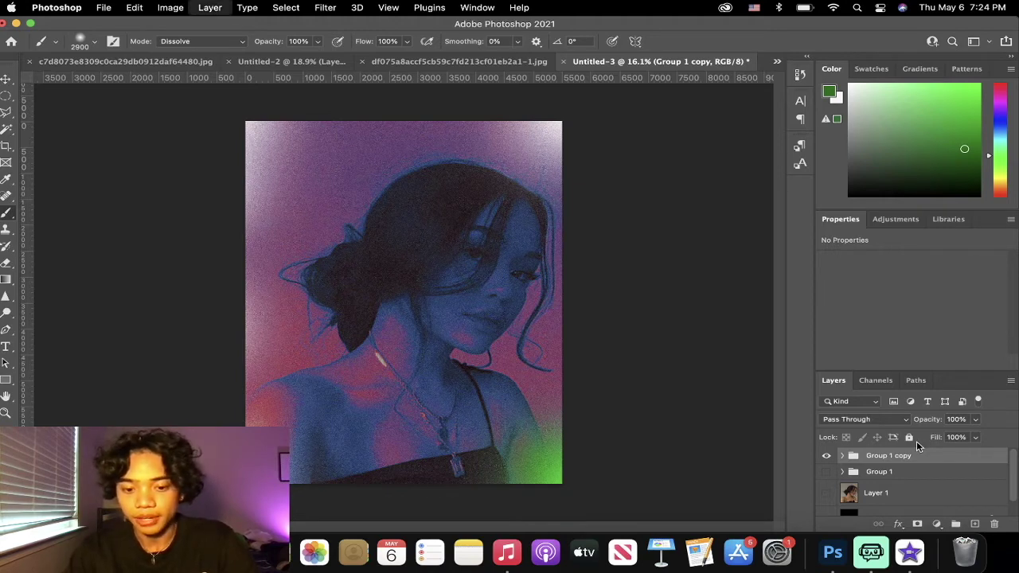
{"action": "key", "text": "super+e"}
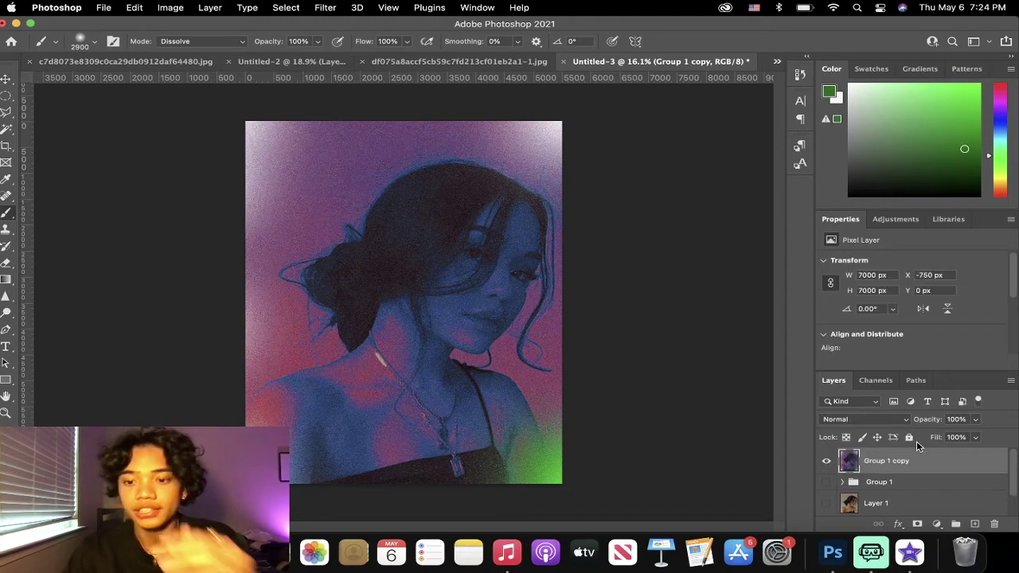
- Apply a Gaussian Blur with an 8.2 px radius to the Group 1 copy layer
{"action": "left_click", "coordinate": [318, 8]}
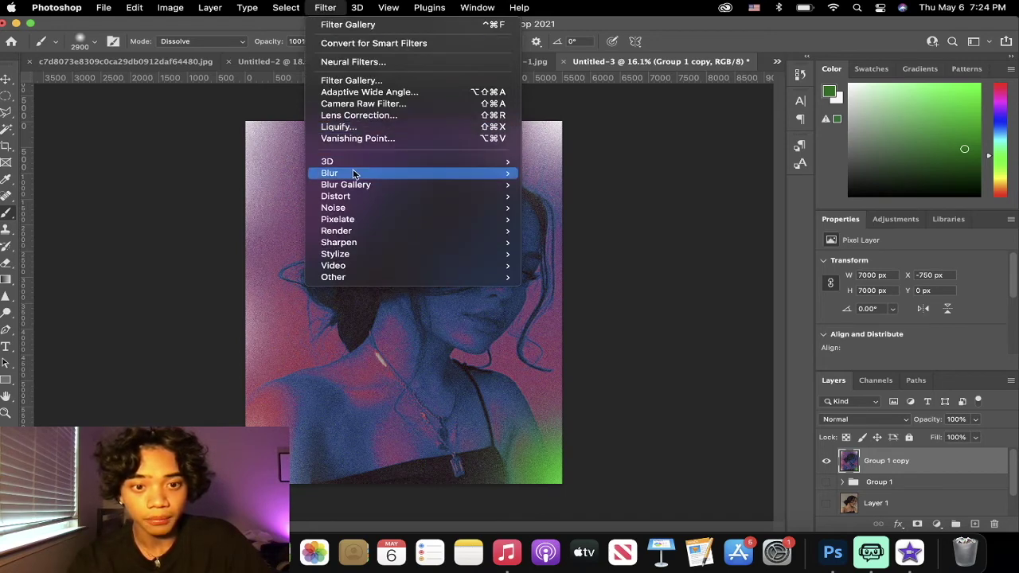
{"action": "mouse_move", "coordinate": [355, 175]}
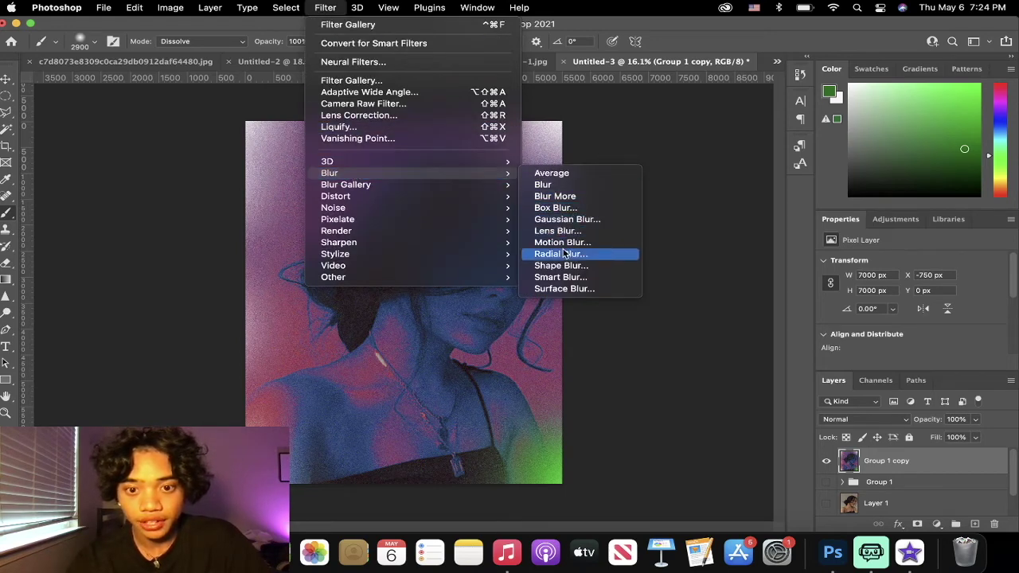
{"action": "left_click", "coordinate": [579, 222]}
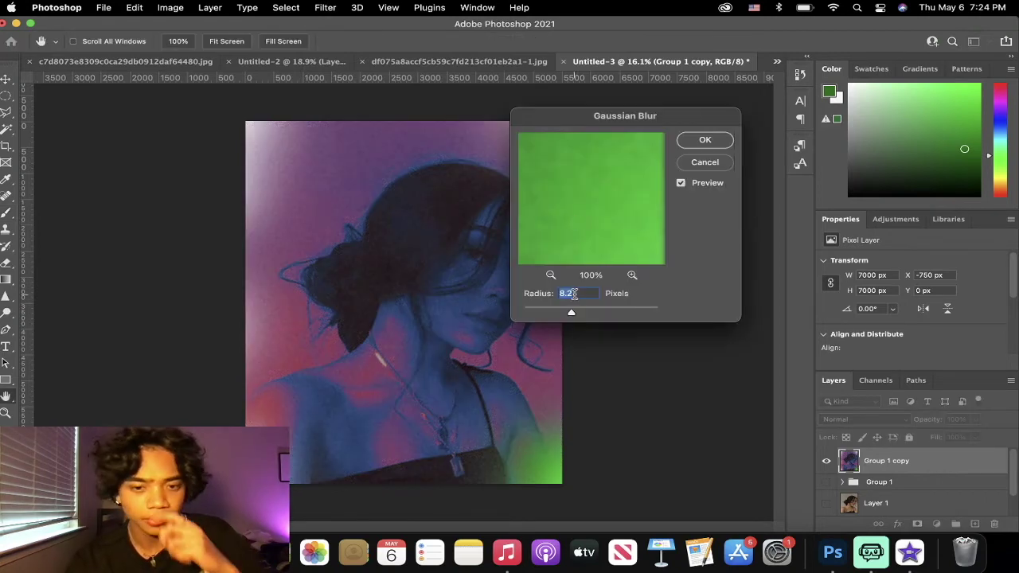
{"action": "left_click_drag", "start_coordinate": [572, 314], "coordinate": [643, 317]}
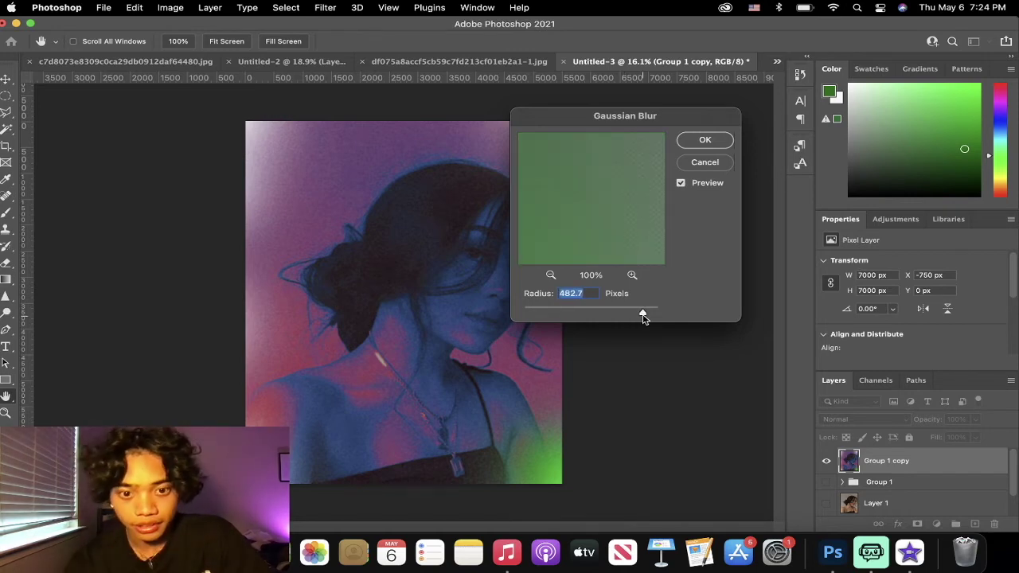
{"action": "left_click_drag", "start_coordinate": [643, 318], "coordinate": [571, 316]}
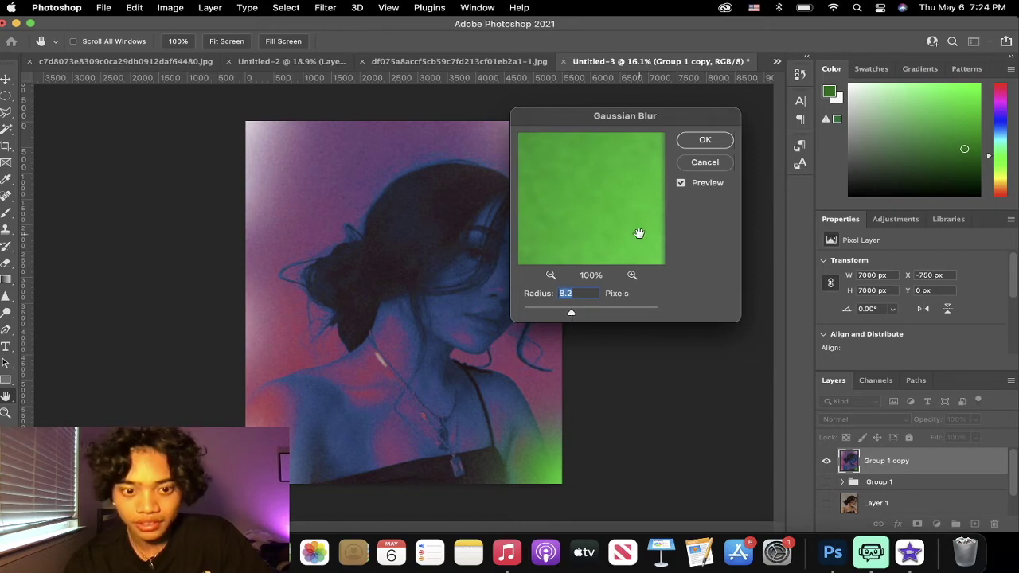
{"action": "left_click", "coordinate": [705, 141]}
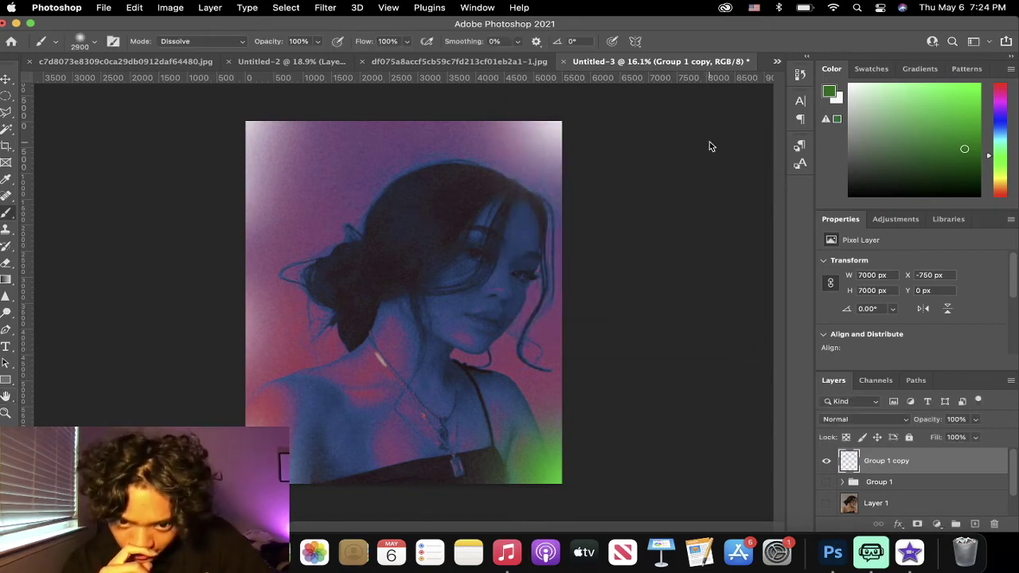